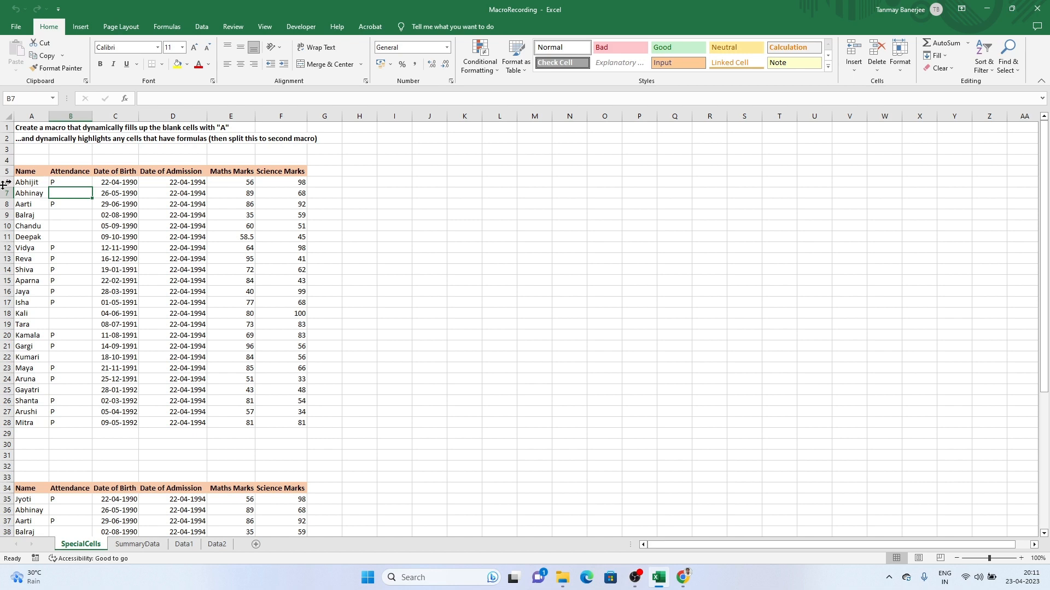
Start recording a macro named Cells_Operations with shortcut Ctrl+Shift+K, stored in This Workbook
click(314, 26)
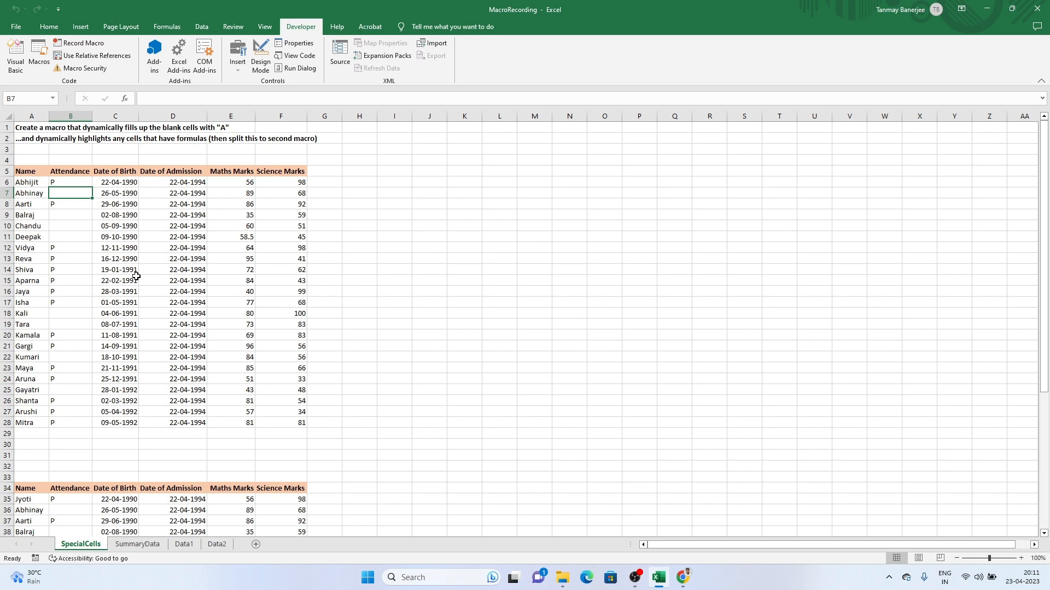
click(34, 559)
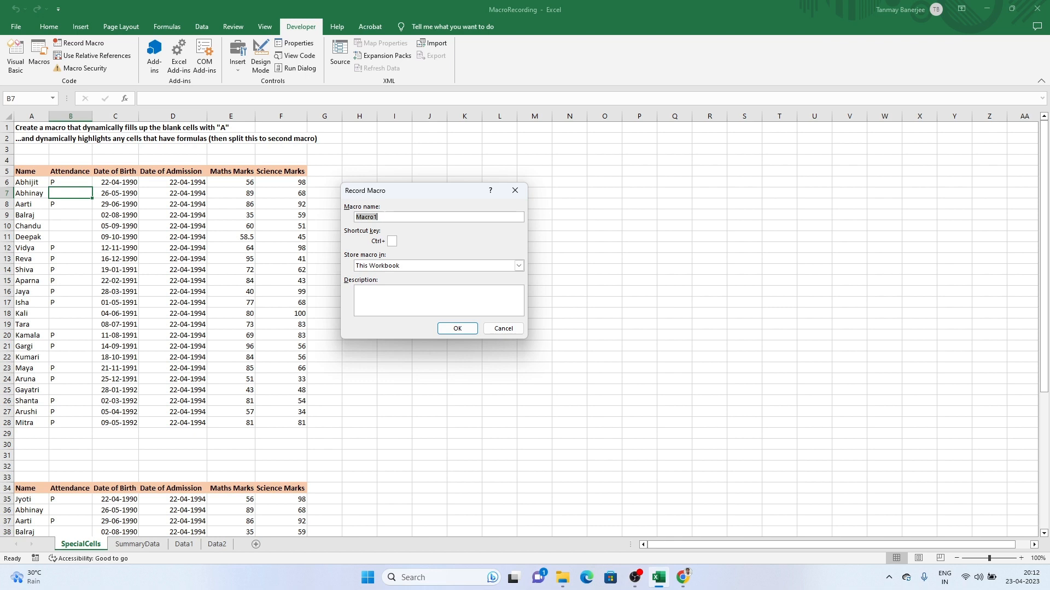
key(BackSpace)
text(Cells)
text(_Opera)
text(tions)
text(K)
click(452, 330)
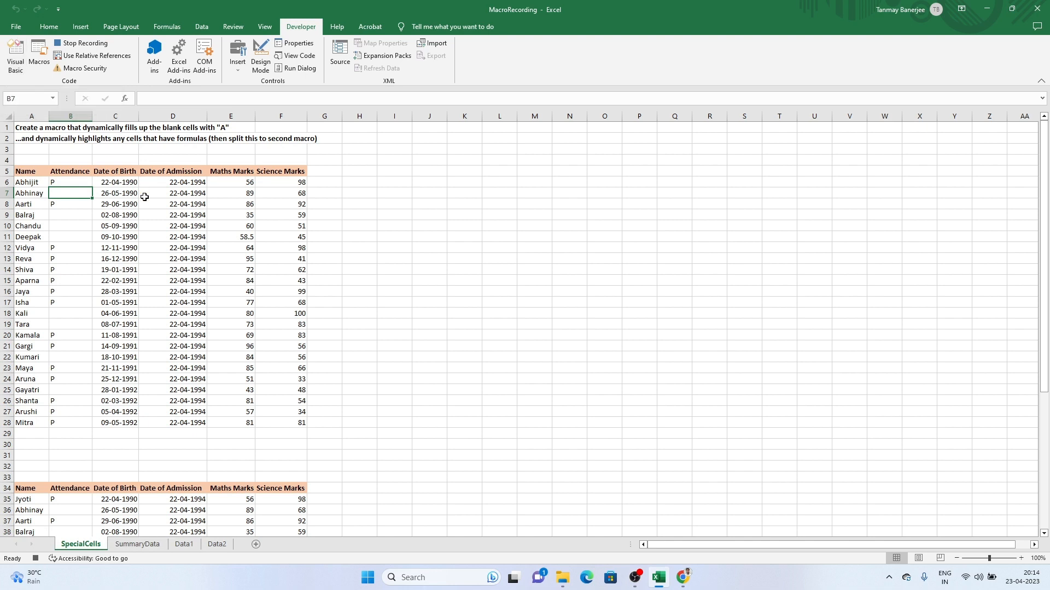
Open Module2's code in the Visual Basic editor and tile the editor side by side with the MacroRecording workbook
key(alt+F11)
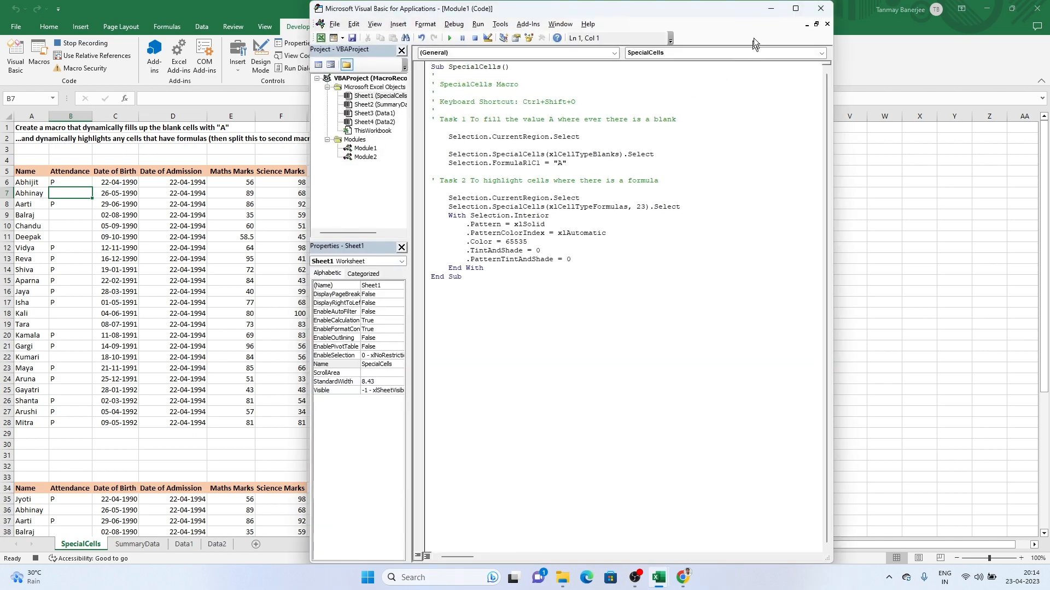
click(794, 8)
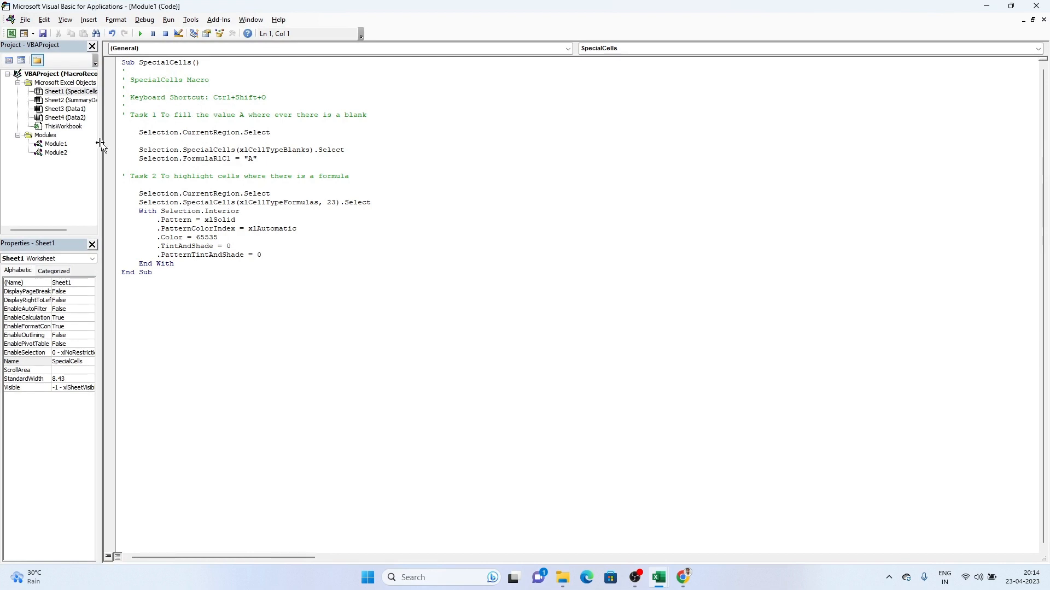
double_click(57, 153)
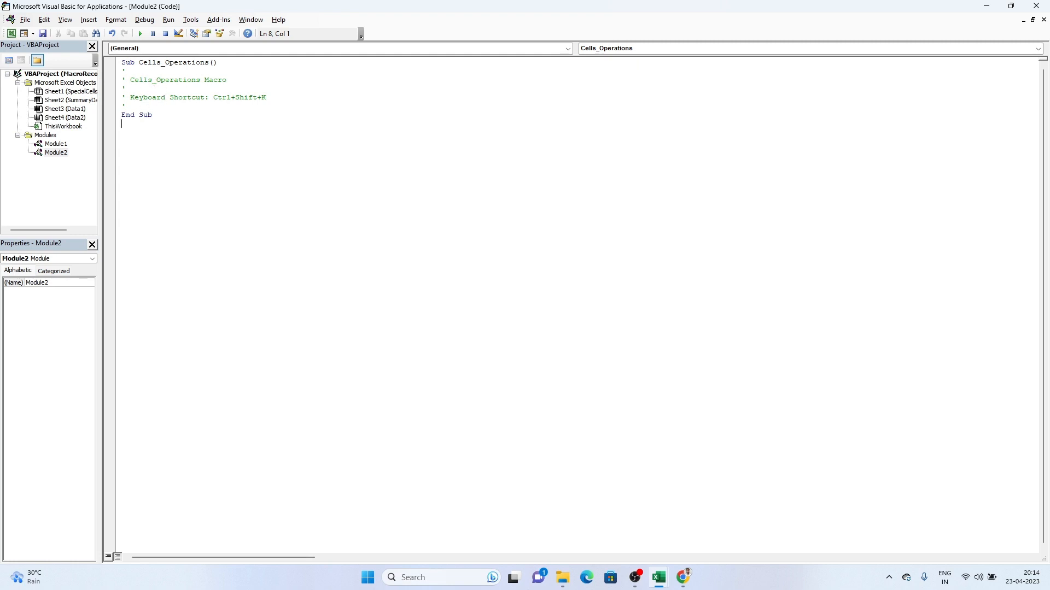
key(Return)
mouse_move(1010, 16)
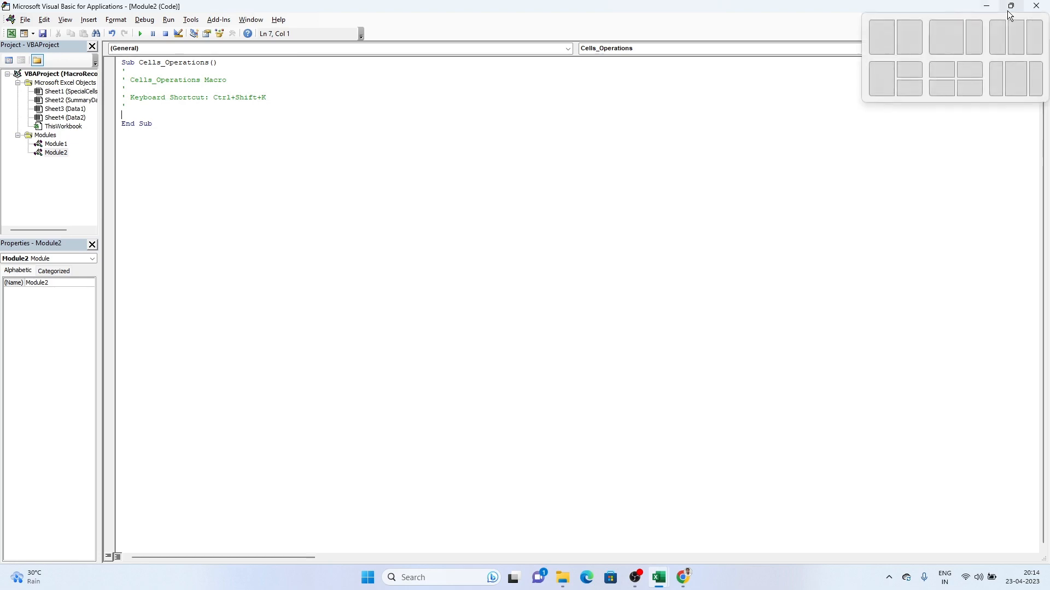
click(889, 33)
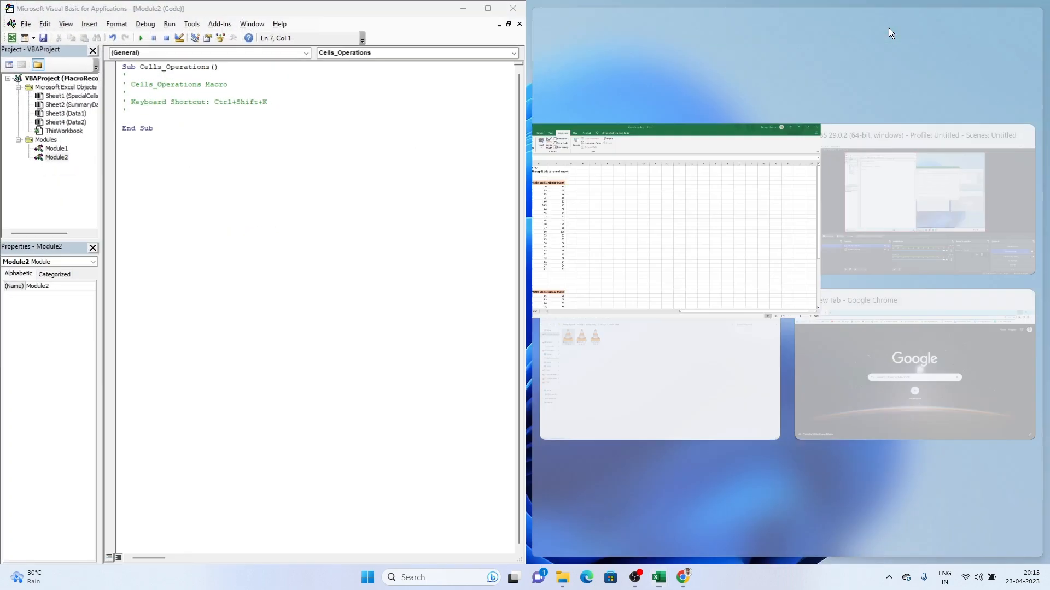
click(678, 163)
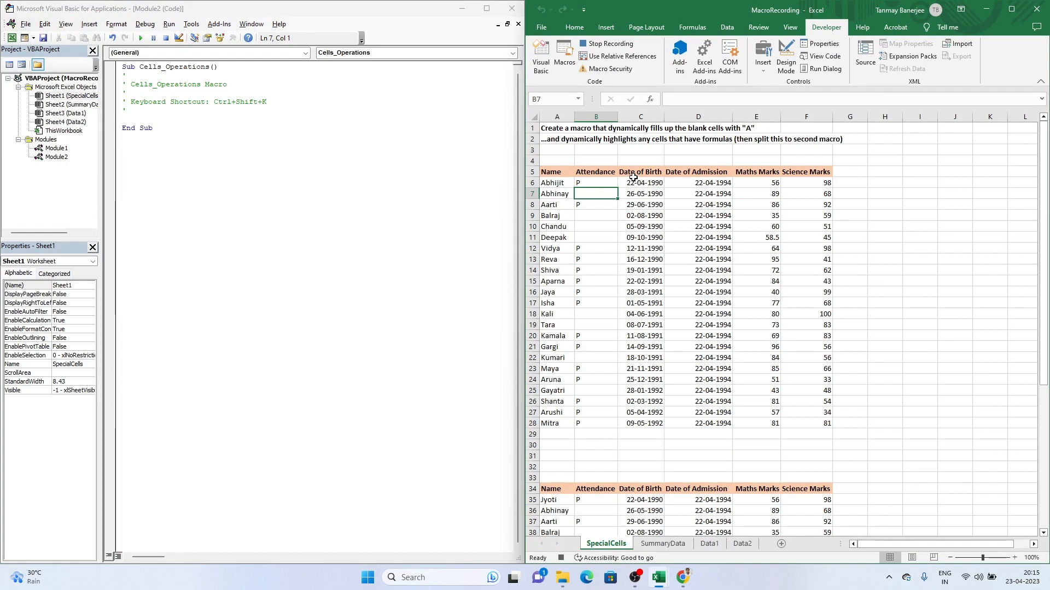
Add the comment "'Task 1 To fill in the value A in the blank cells of attendance column" above the macro's code
click(127, 111)
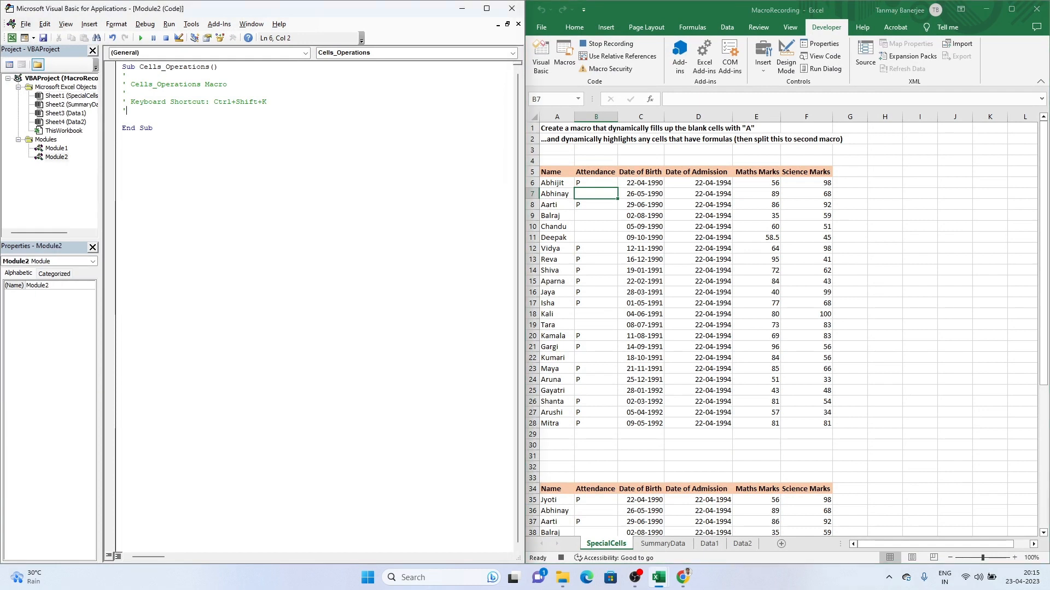
key(Return)
text('Task 1 To fil)
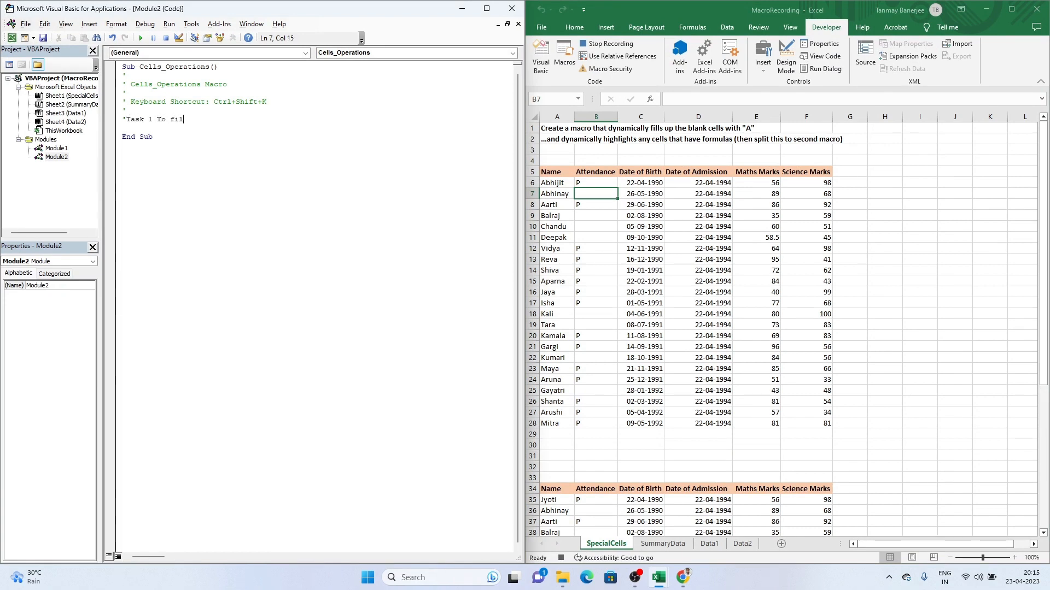
text(l in the value A in the blank cells of attenadance)
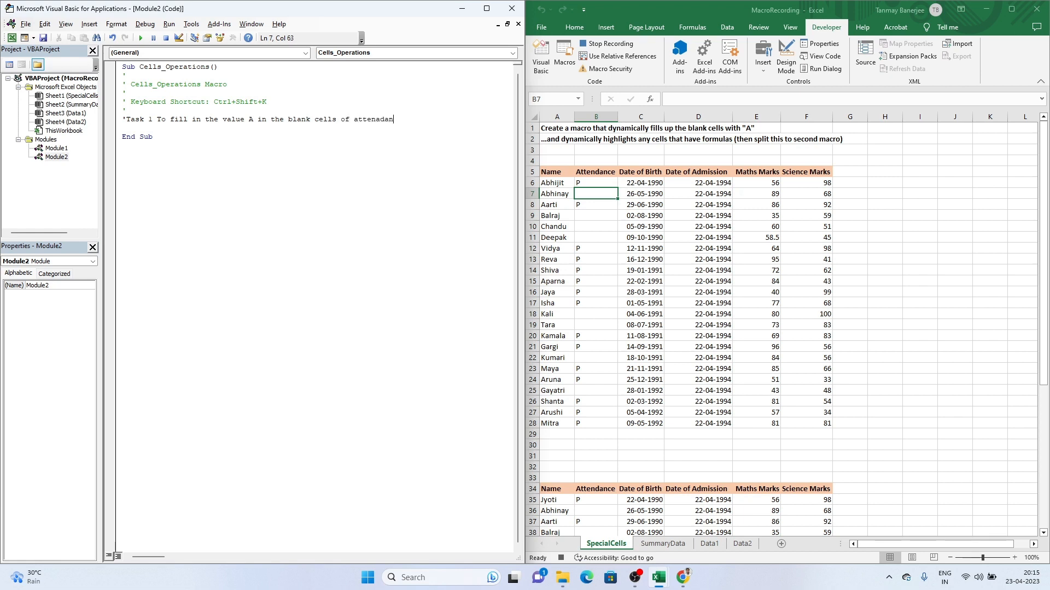
key(BackSpace)
key(BackSpace)
key(BackSpace)
key(BackSpace)
key(BackSpace)
key(BackSpace)
key(BackSpace)
text(dance column)
key(Return)
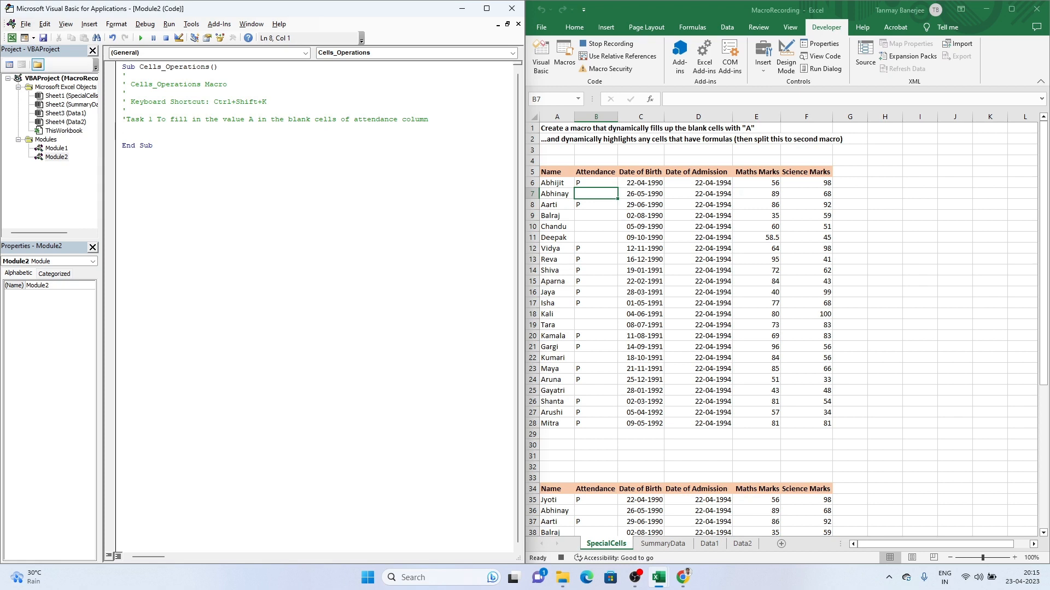
Select cell A5 and move the recorded Range("A5").Select line directly below the Task 1 comment without indentation
click(551, 170)
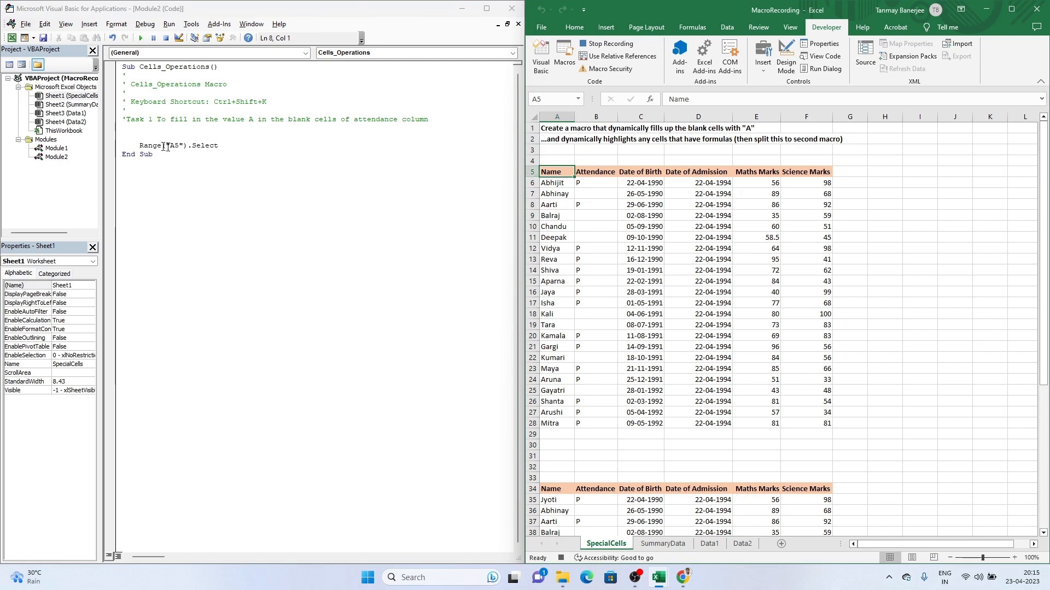
click(140, 145)
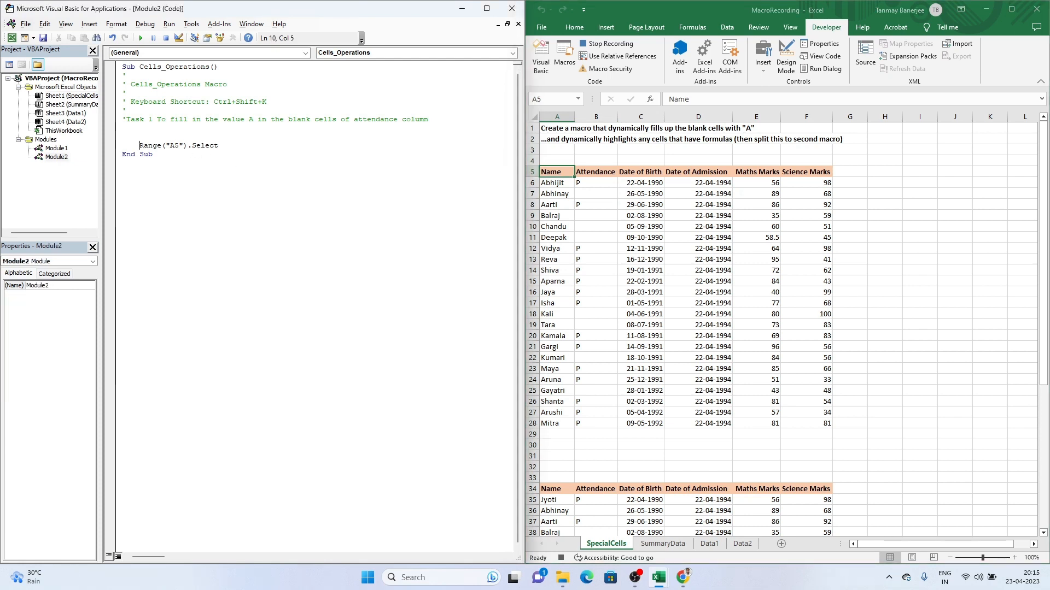
key(BackSpace)
key(BackSpace)
key(BackSpace)
key(BackSpace)
key(BackSpace)
key(BackSpace)
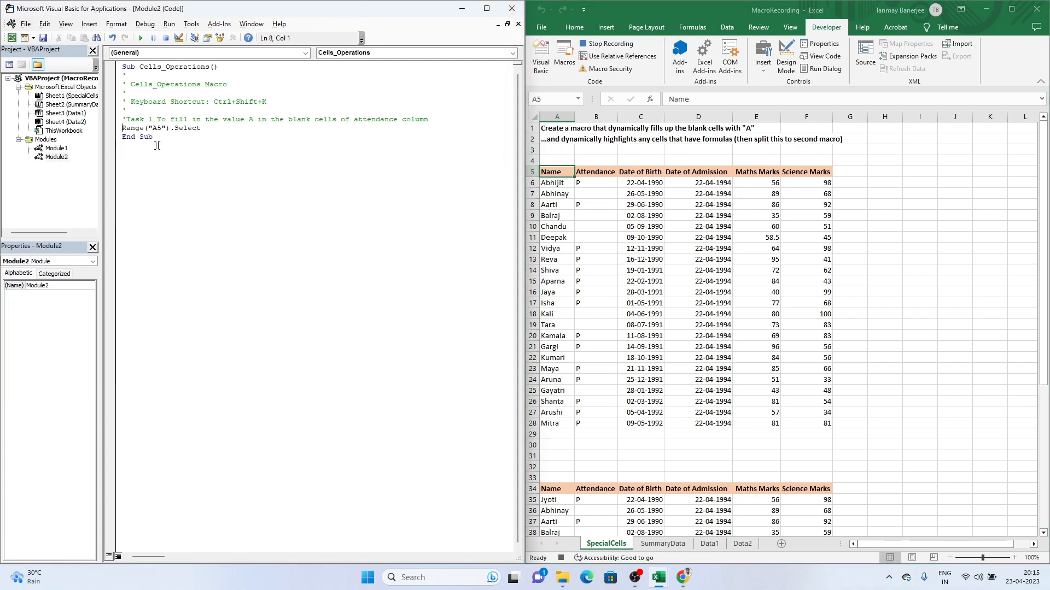
key(End)
key(Return)
Select the current region around cell A5 with Go To Special
click(571, 28)
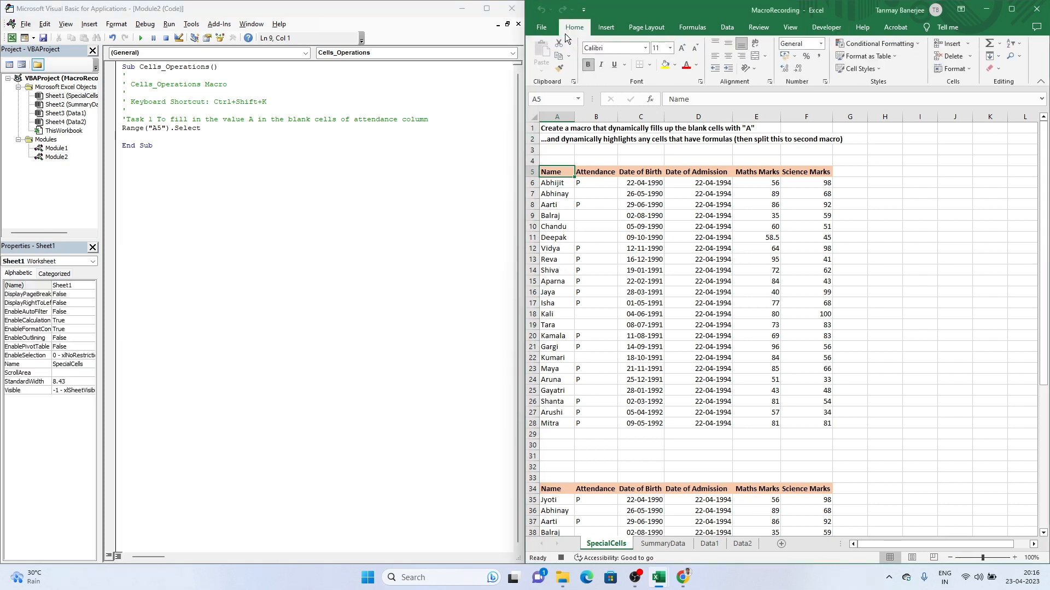
click(1015, 56)
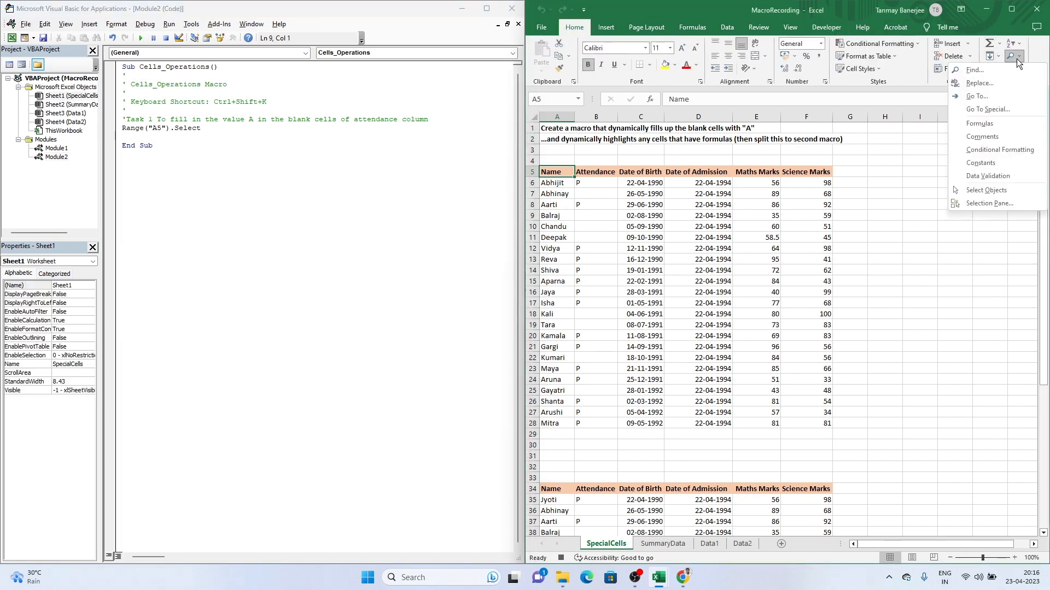
click(996, 113)
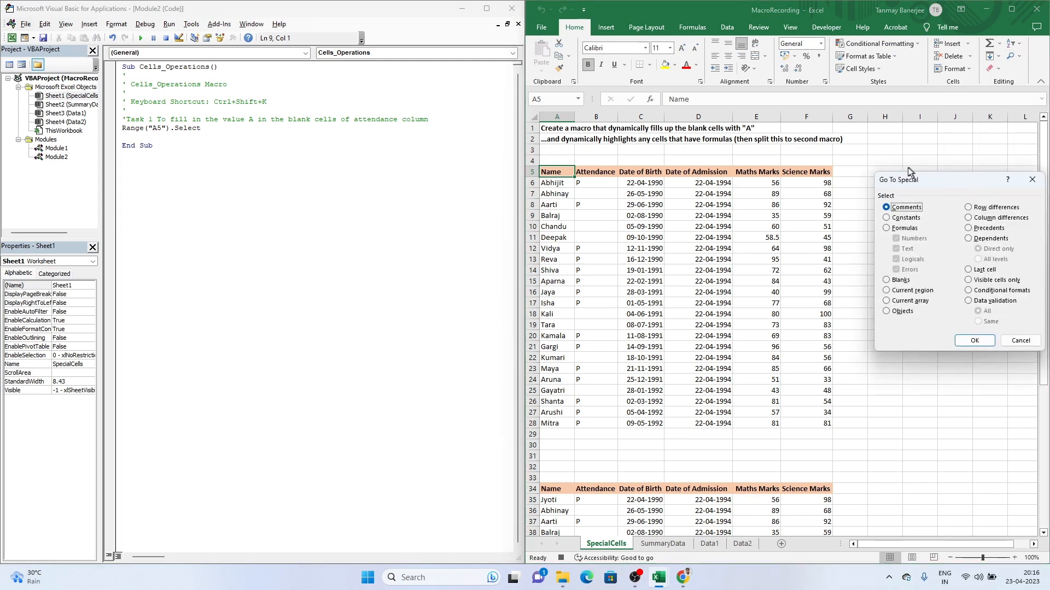
drag(919, 182, 890, 171)
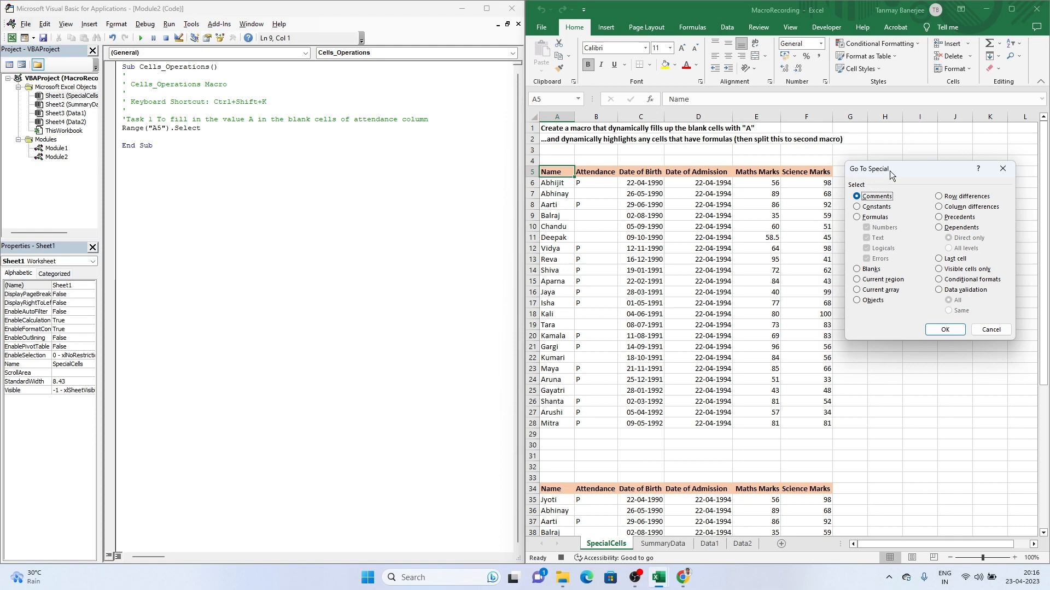
click(857, 280)
click(945, 330)
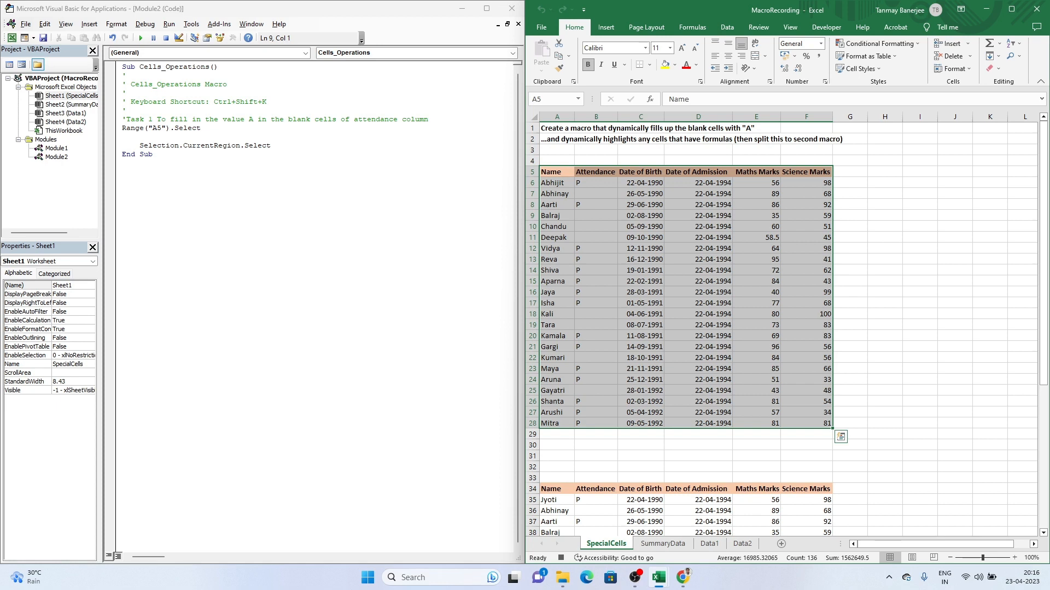
Remove the indentation and blank line before the recorded Selection.CurrentRegion.Select statement
click(140, 145)
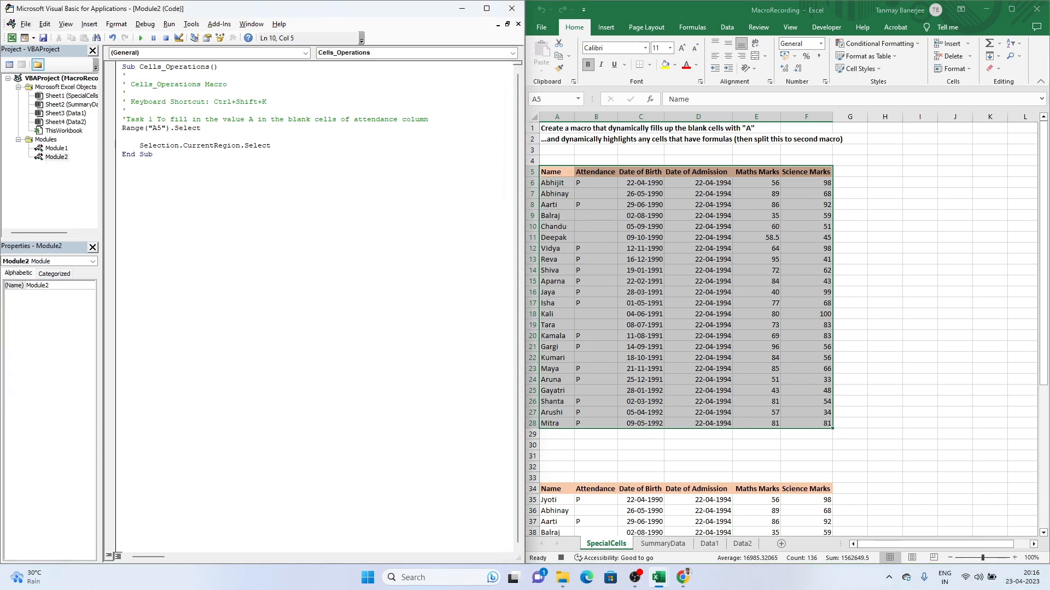
key(BackSpace)
key(BackSpace)
key(BackSpace)
key(BackSpace)
key(BackSpace)
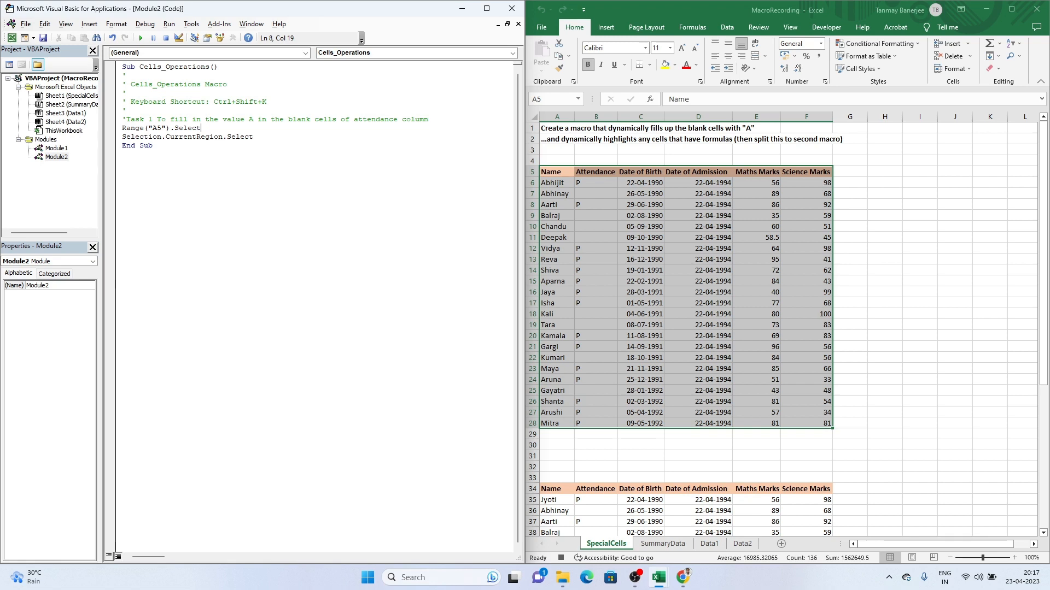
Delete the Range("A5").Select statement and add an empty line after Selection.CurrentRegion.Select
drag(201, 128, 123, 129)
key(Delete)
key(Down)
key(End)
key(Return)
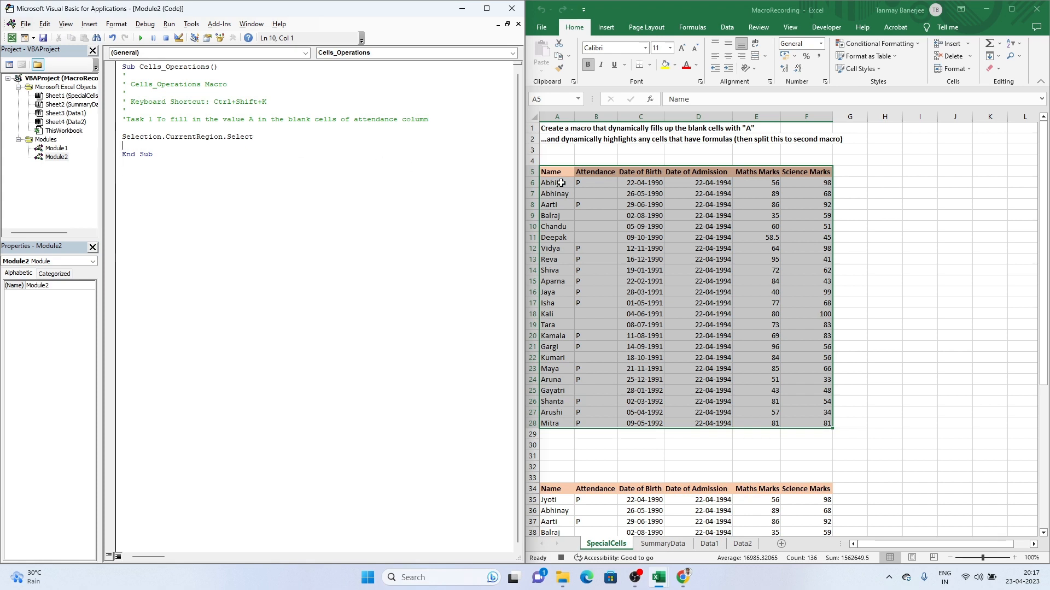
Select only the blank cells within the selected table using Go To Special
click(1018, 54)
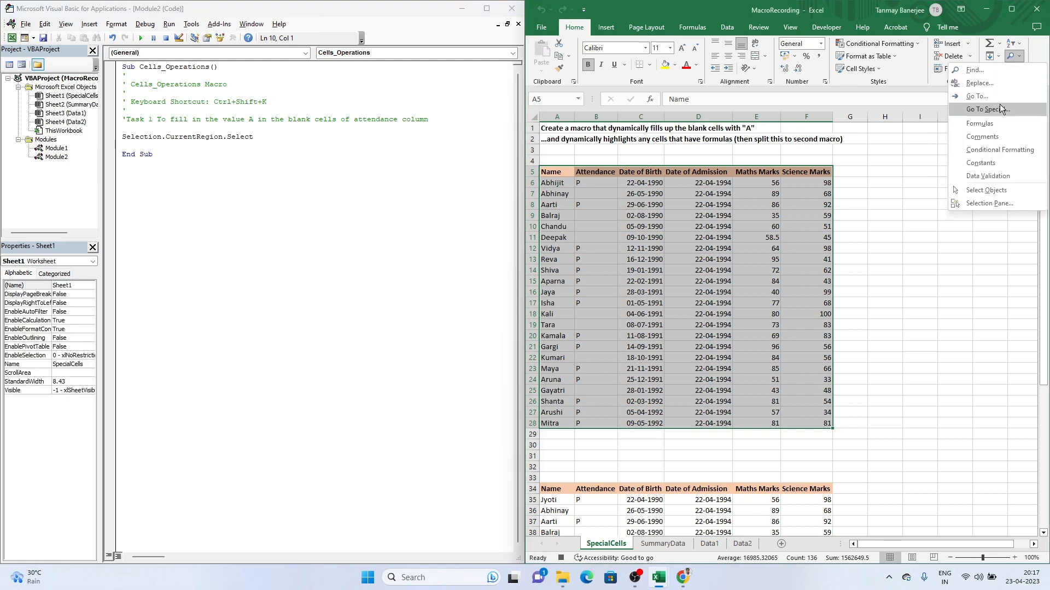
click(999, 105)
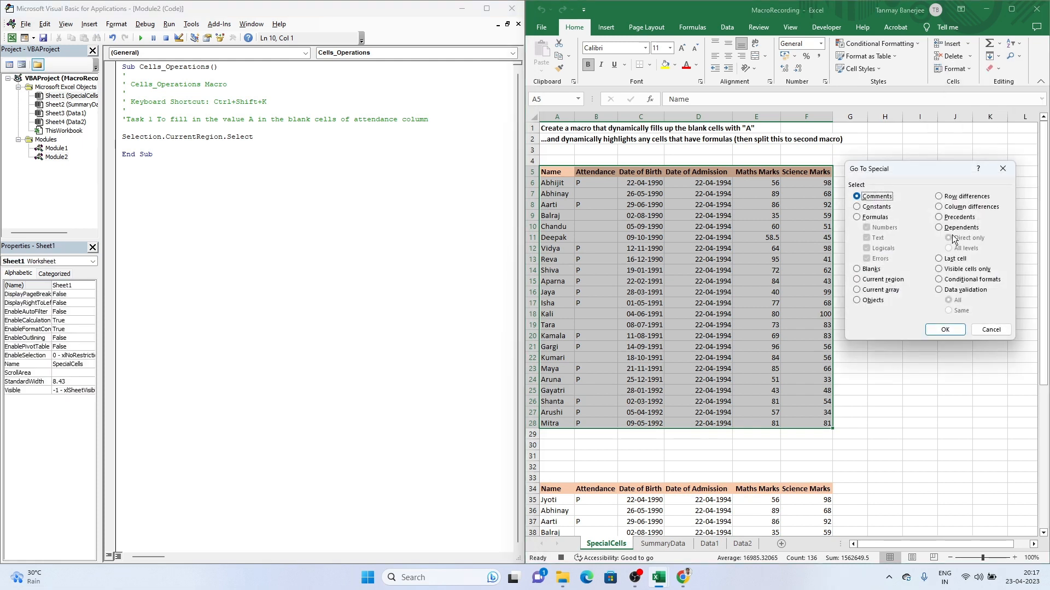
click(861, 270)
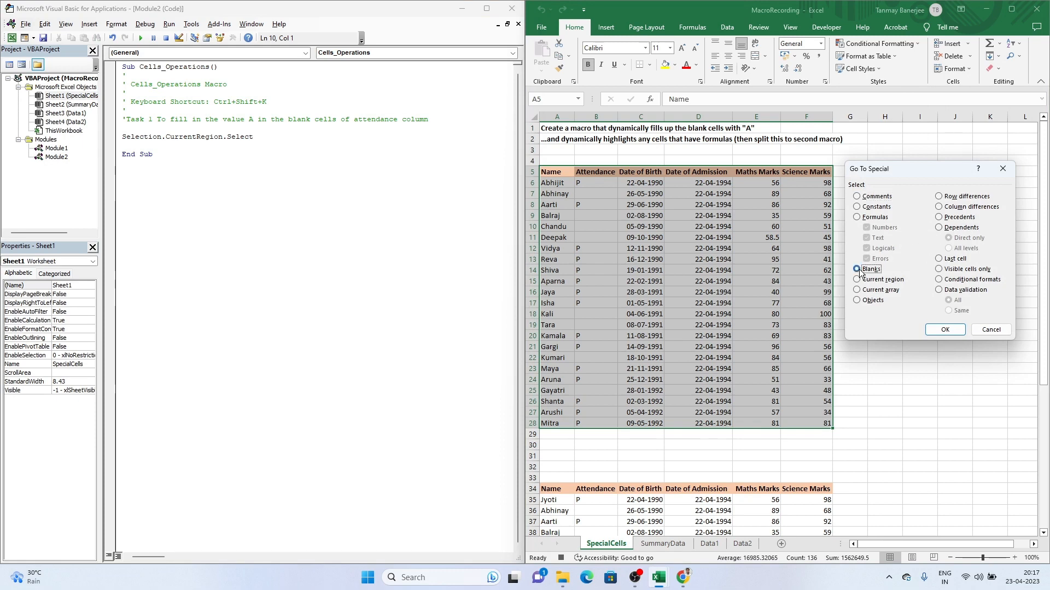
click(935, 328)
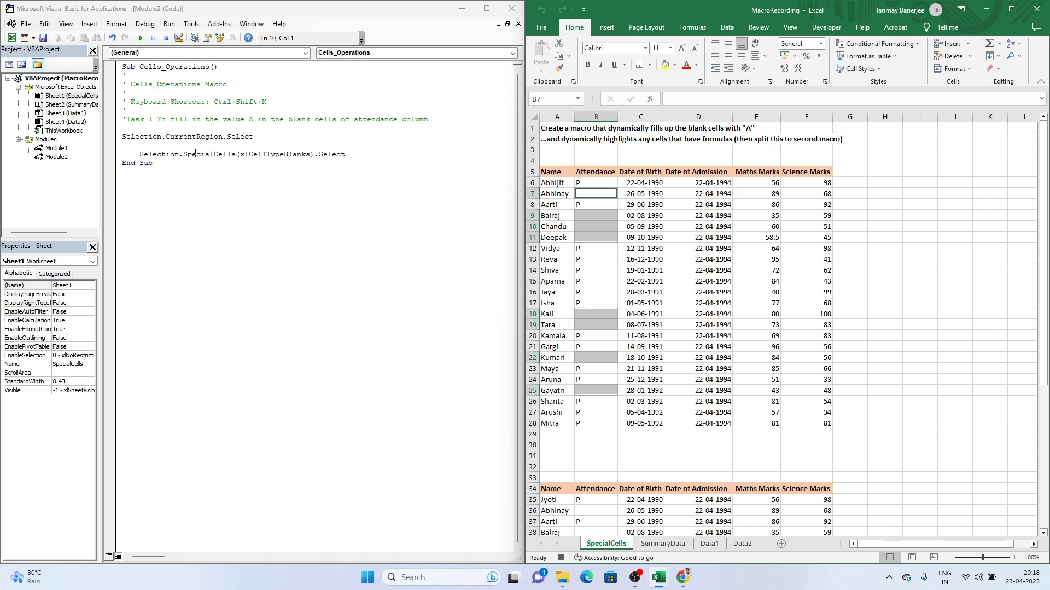
Align the recorded Selection.SpecialCells(xlCellTypeBlanks).Select statement directly under the CurrentRegion line and add an empty line after it
click(139, 154)
key(BackSpace)
key(BackSpace)
key(BackSpace)
key(BackSpace)
key(BackSpace)
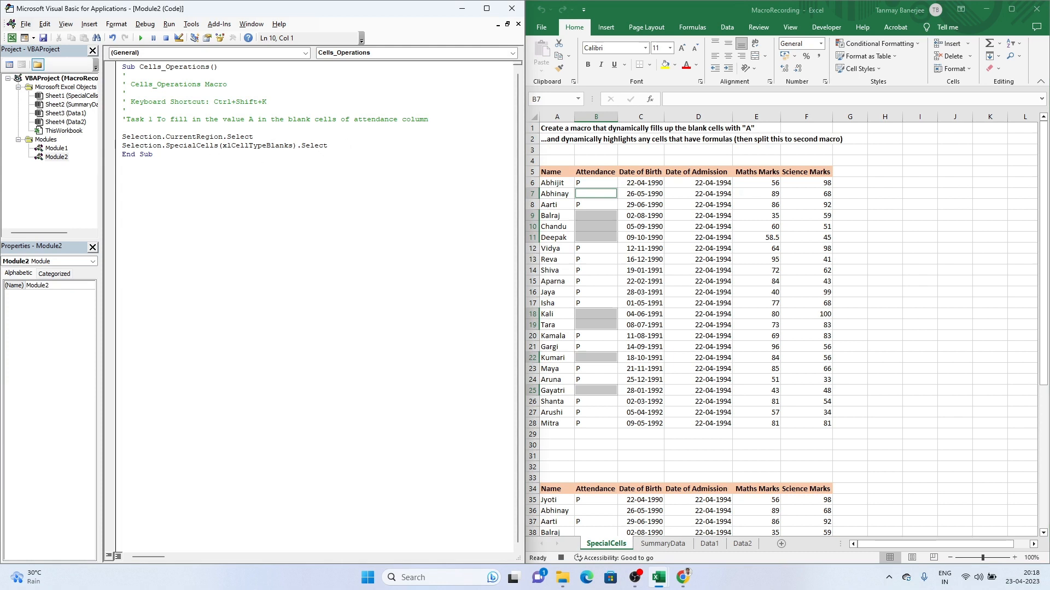
key(End)
key(Return)
Fill all the selected blank Attendance cells with the value A at once
click(679, 98)
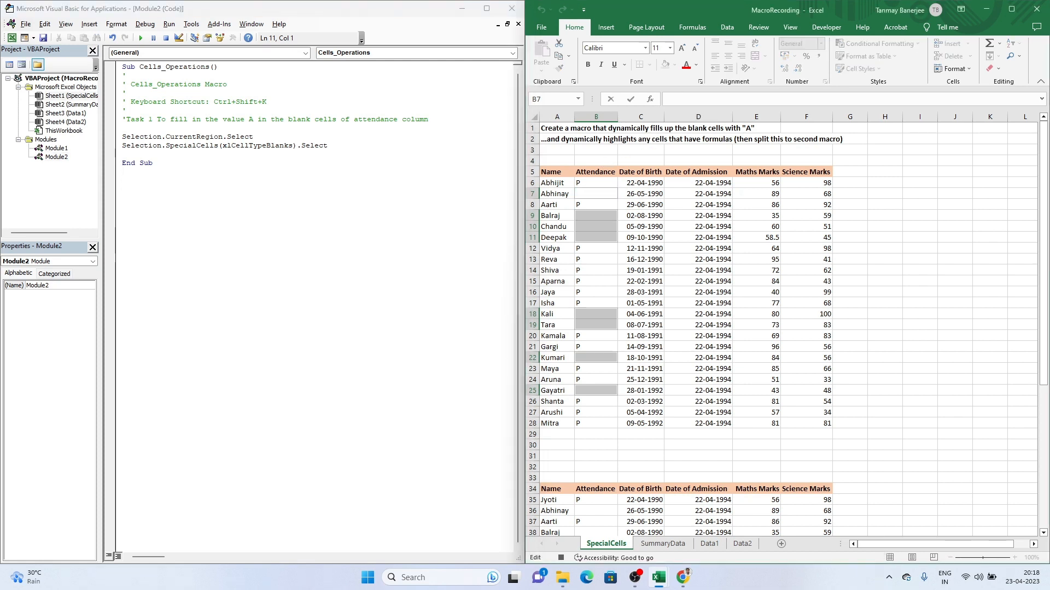
text(A)
key(ctrl+Return)
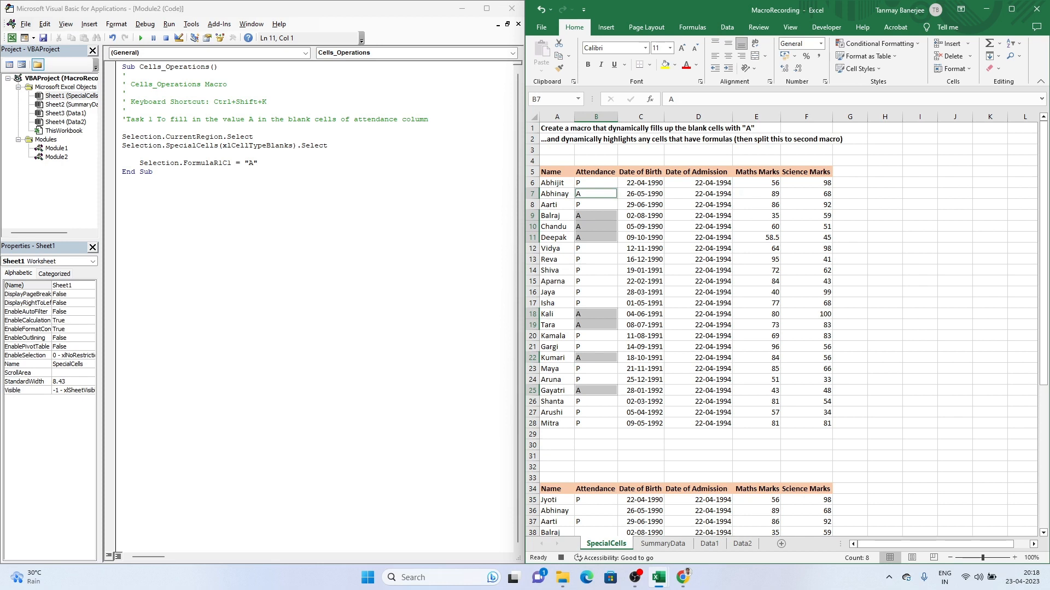
Remove the indentation and blank line before the recorded Selection.FormulaR1C1 = "A" statement
click(143, 161)
key(BackSpace)
key(BackSpace)
key(BackSpace)
key(BackSpace)
key(BackSpace)
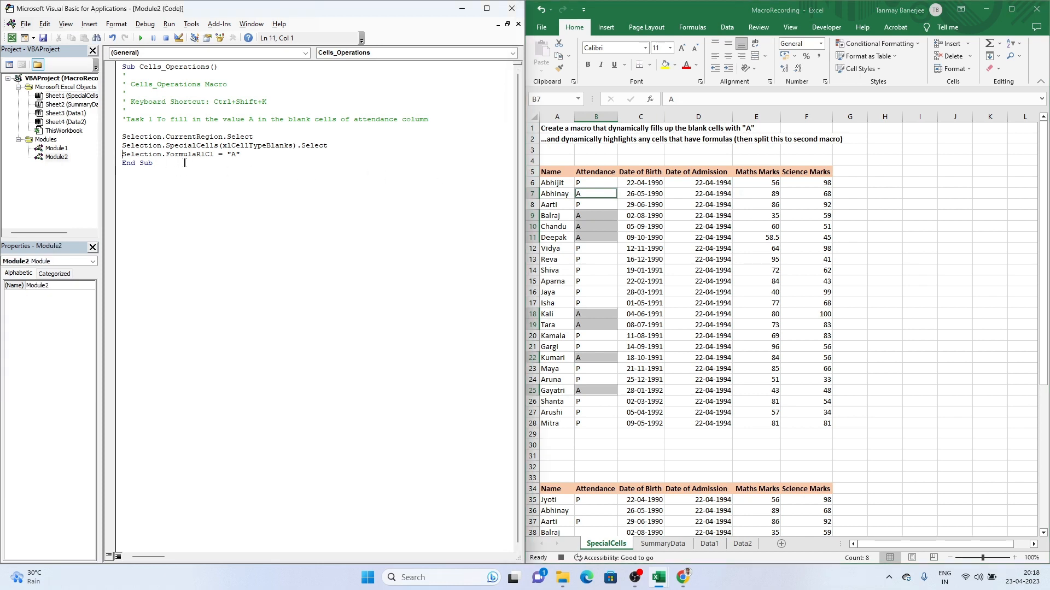
key(End)
Add the comment "'Task 2 To Highlight cells wherever there is a formula" below the Task 1 code, separated by a blank line
key(Return)
key(Return)
key(Return)
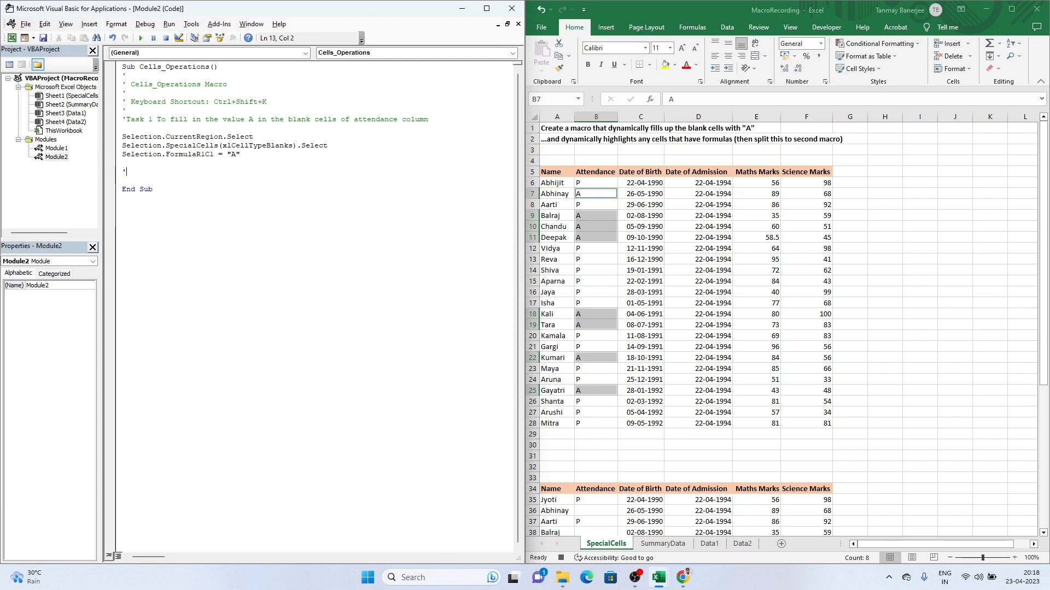
text(Task 2 To Highlight )
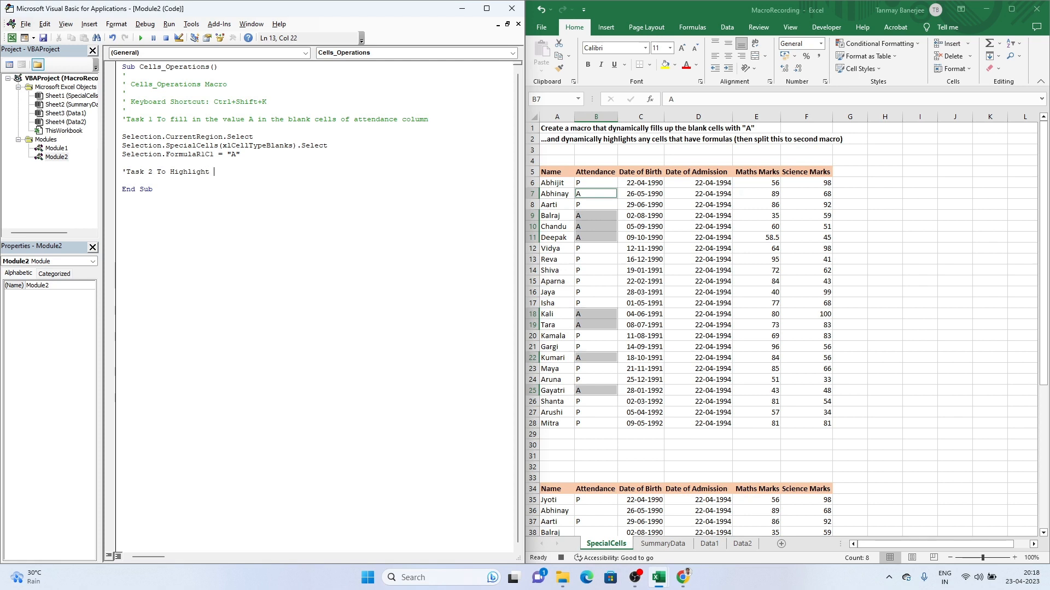
text(cells wherever there is a formula)
key(Return)
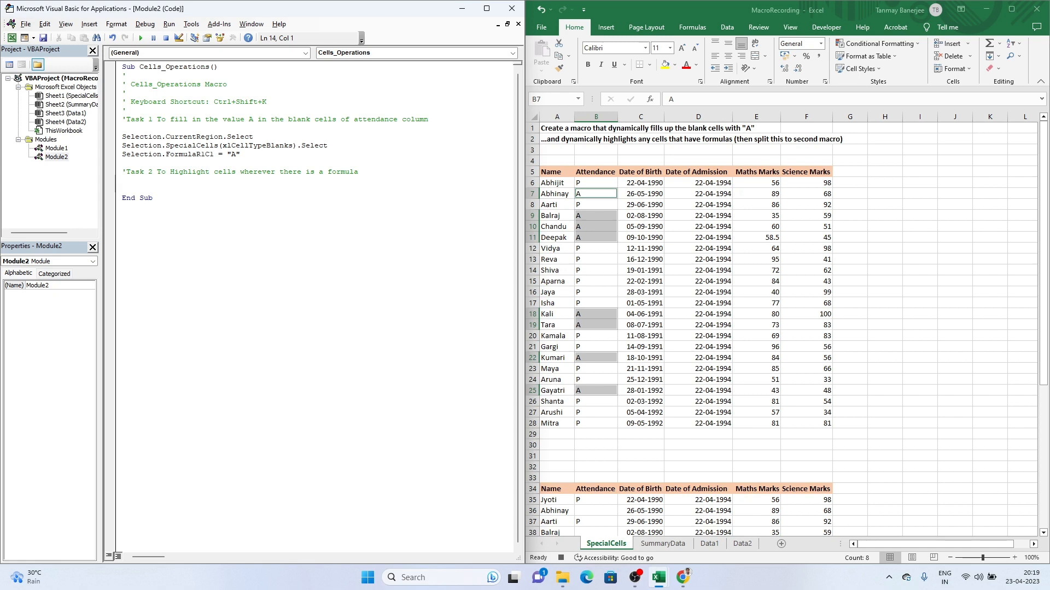
Add one more empty line below the Task 2 comment and record selecting the table's Name header in cell A5
key(Return)
click(557, 171)
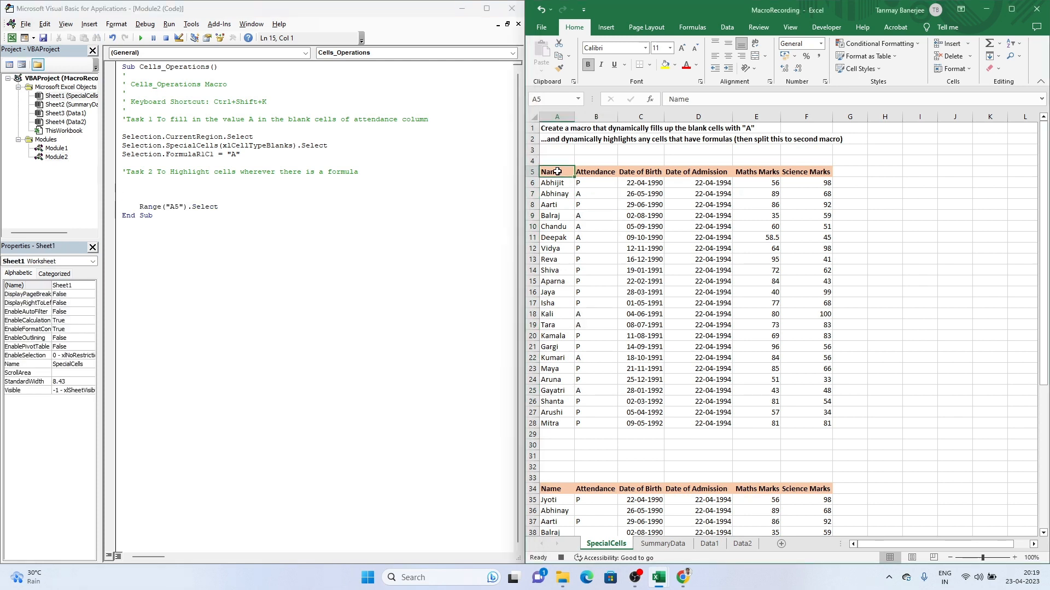
Move the recorded Range("A5").Select statement unindented directly under the Task 2 comment and add an empty line after it
click(139, 207)
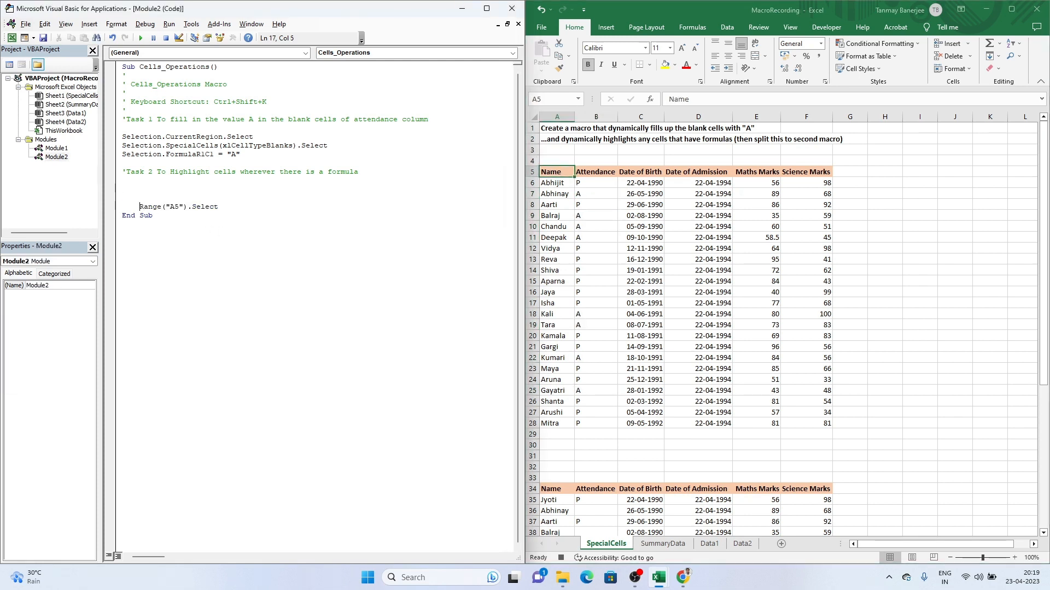
key(BackSpace)
key(BackSpace)
key(BackSpace)
key(BackSpace)
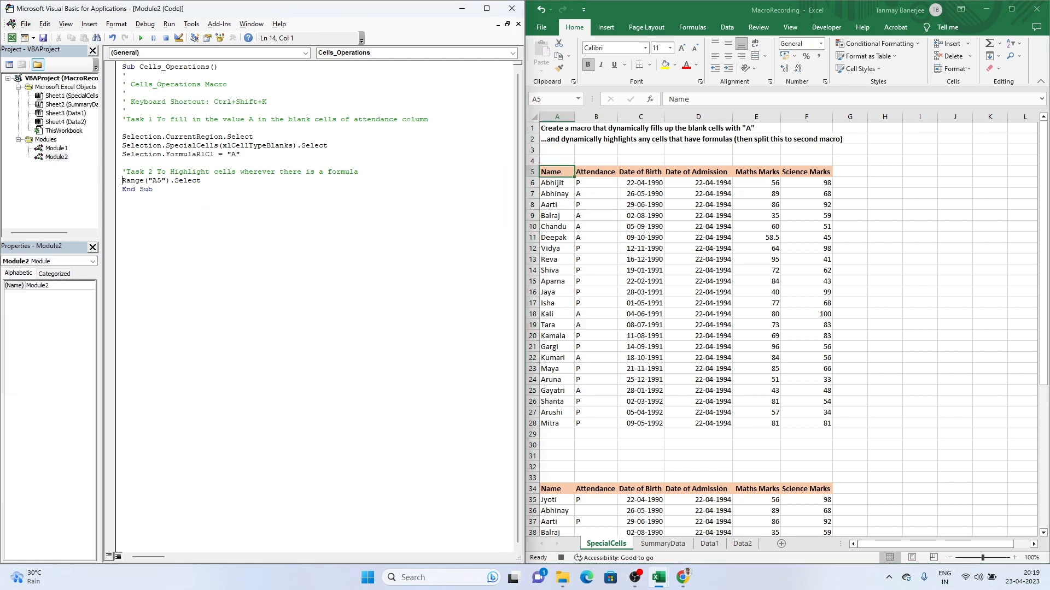
key(Return)
Select the current region around cell A5 with Go To Special
click(1020, 61)
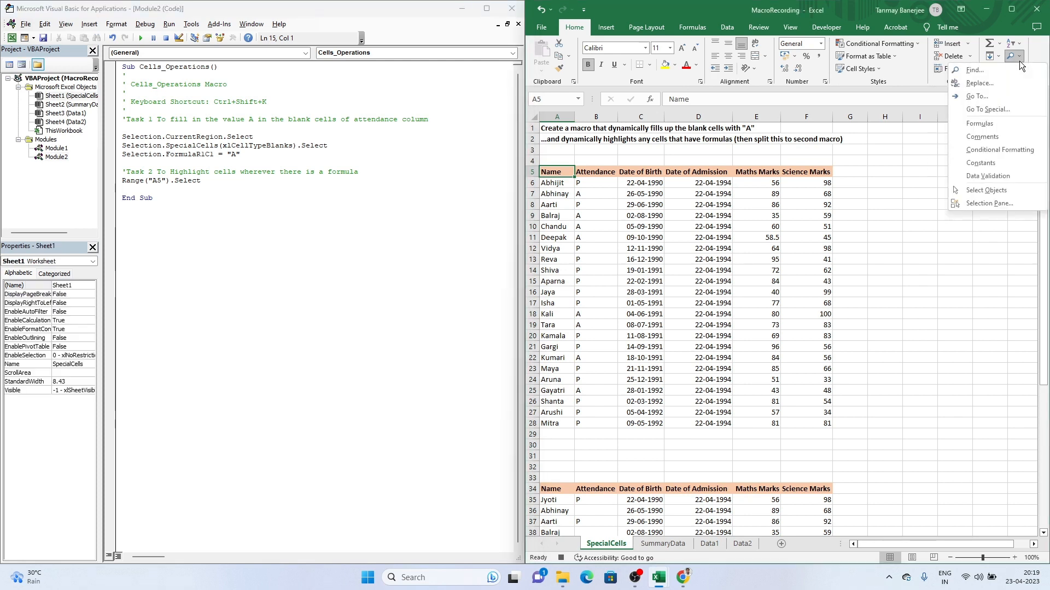
click(1003, 109)
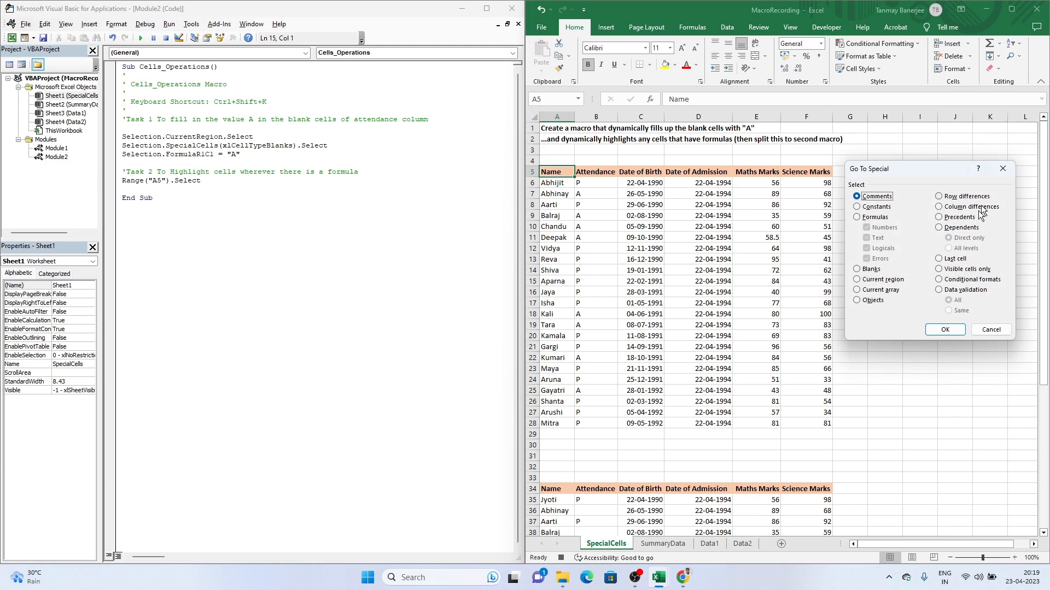
click(857, 280)
click(945, 331)
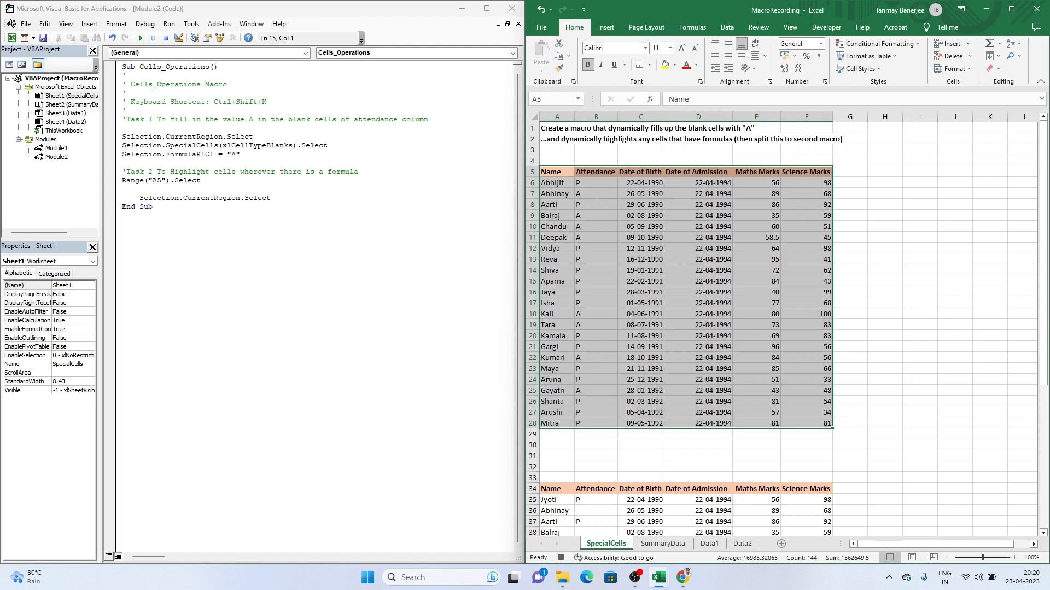
Delete the Range("A5").Select statement and add an empty line below the Task 2 Selection.CurrentRegion.Select statement
click(130, 187)
key(shift+Up)
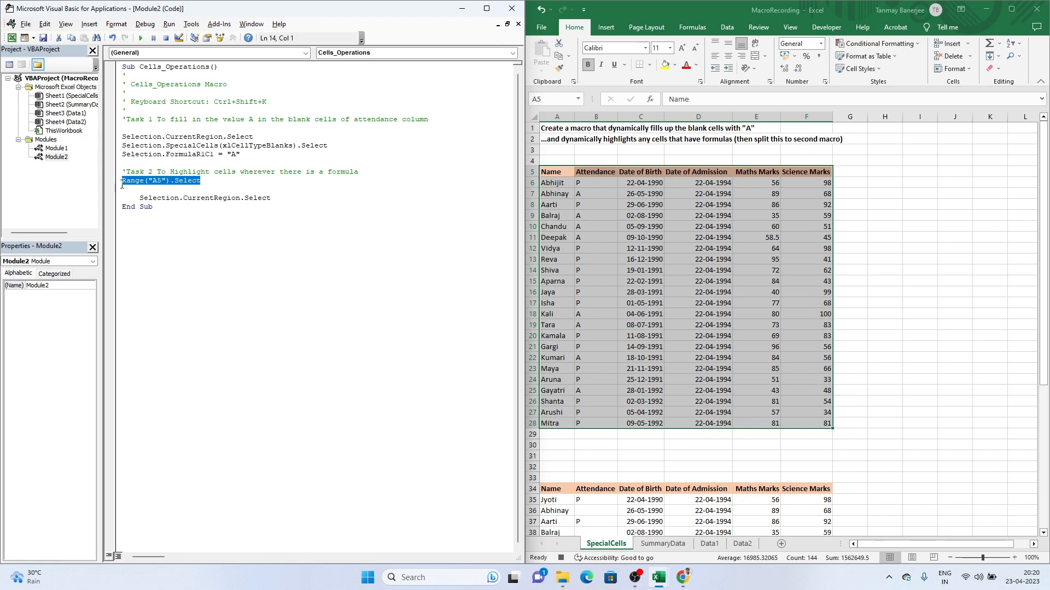
key(BackSpace)
key(BackSpace)
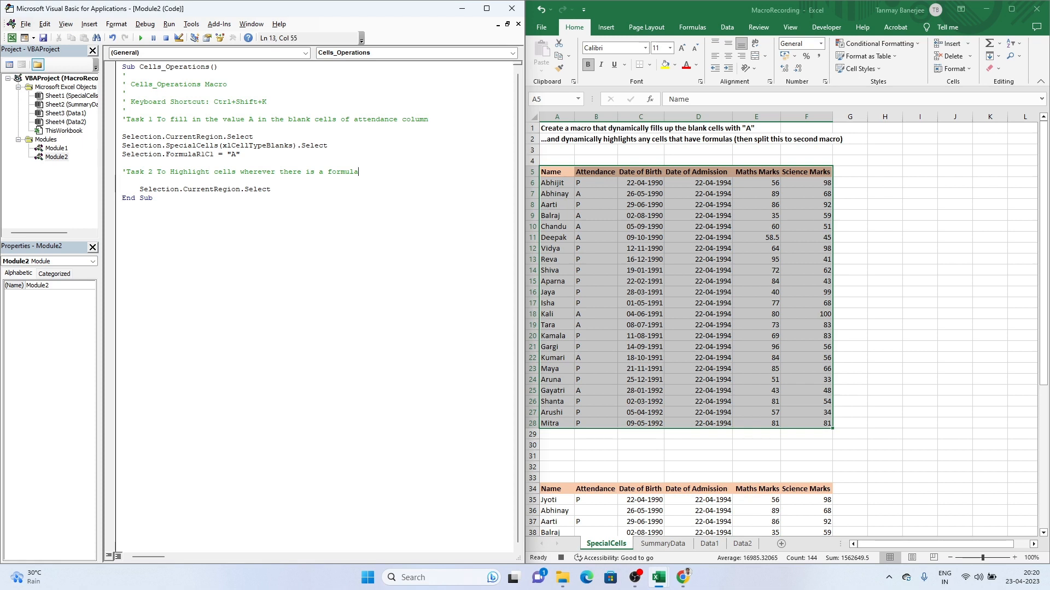
key(Down)
key(Down)
key(Return)
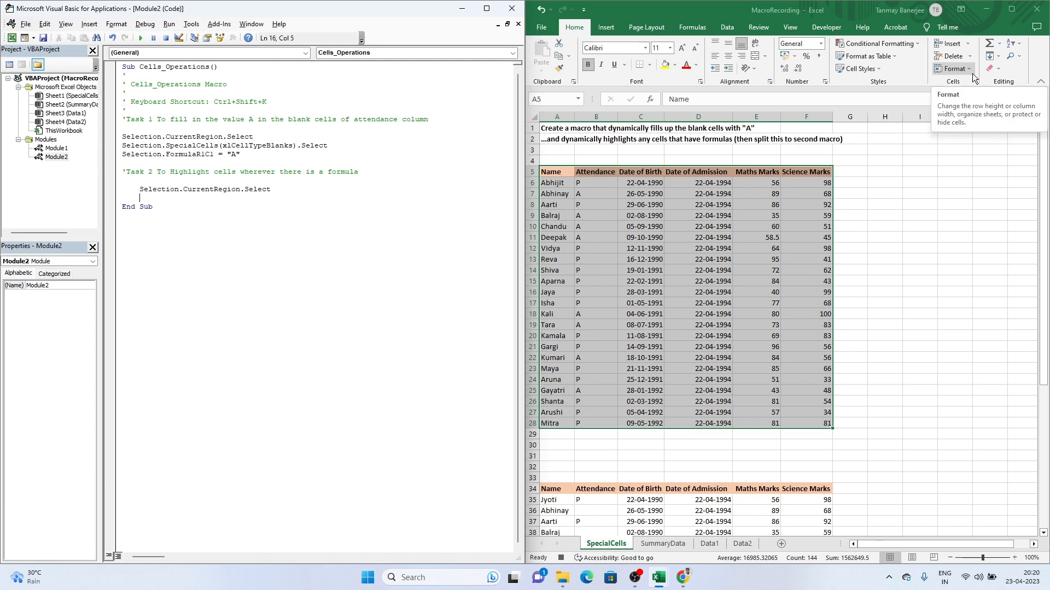
Select all formula cells in the region with Go To Special, including numbers, text, logicals and errors
click(1018, 58)
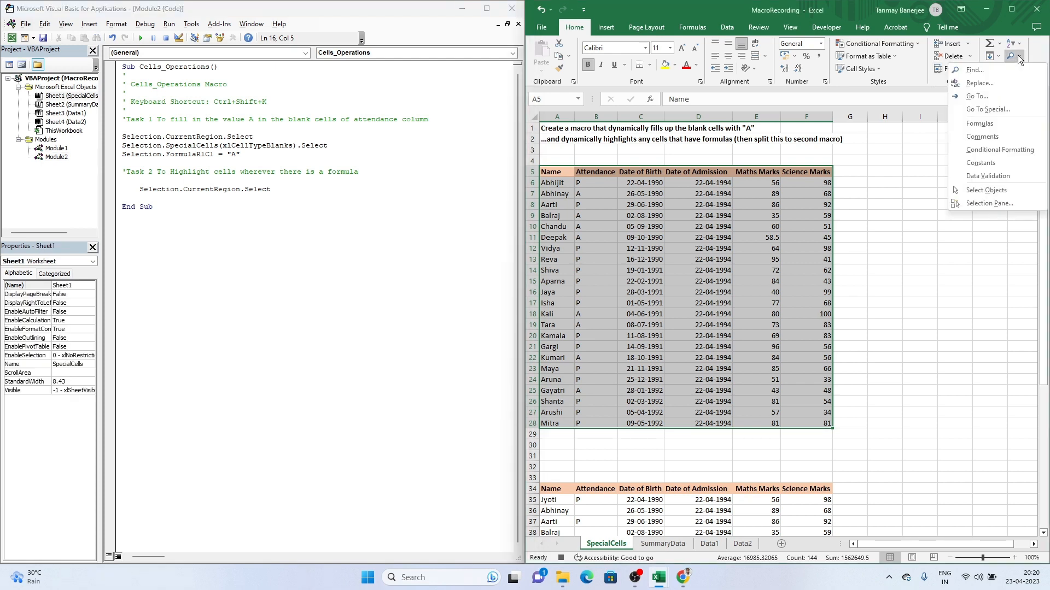
click(1005, 112)
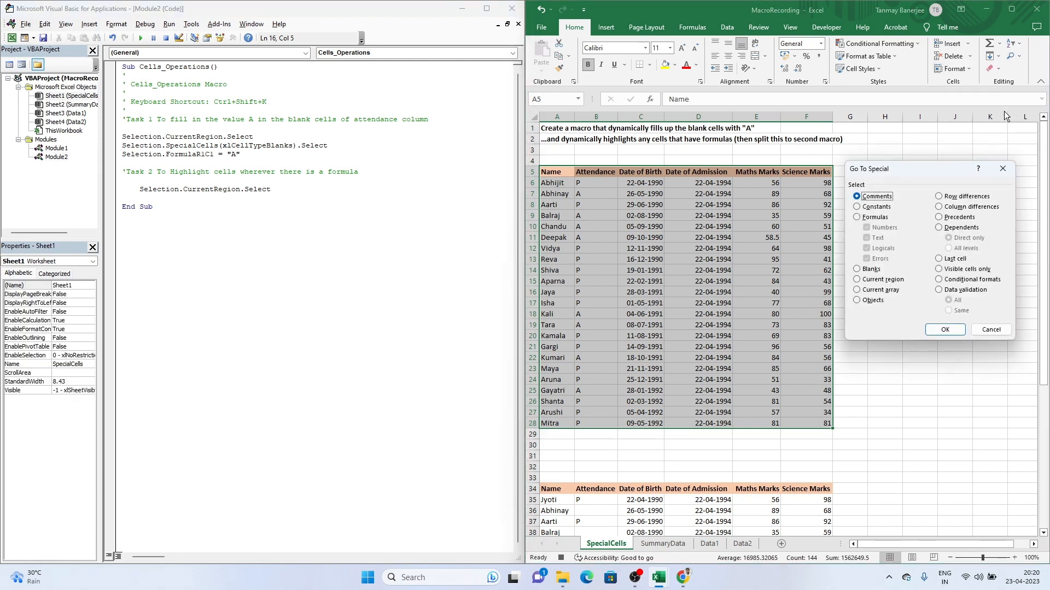
click(857, 217)
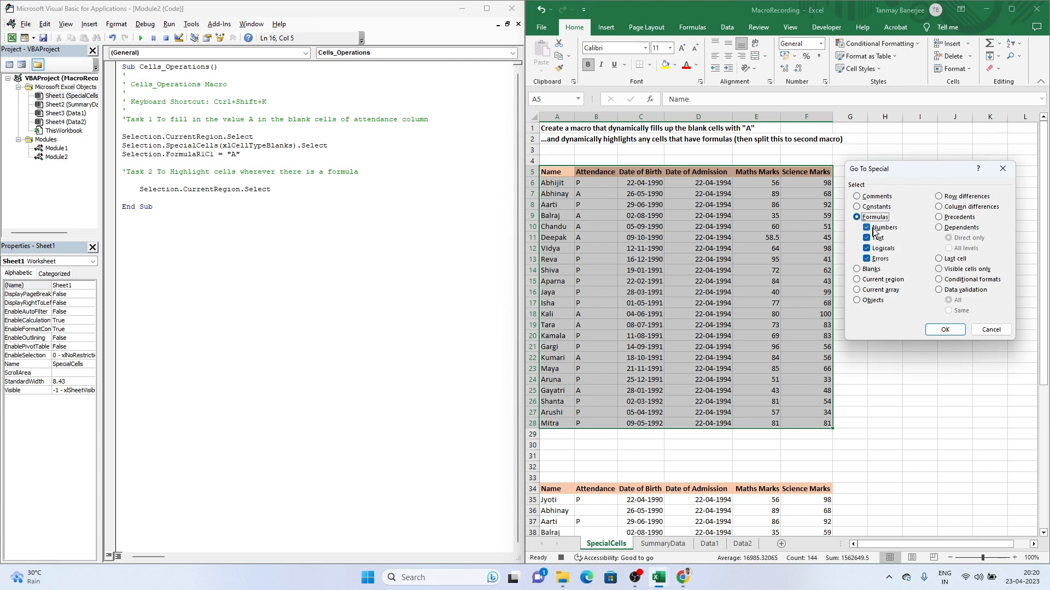
click(945, 330)
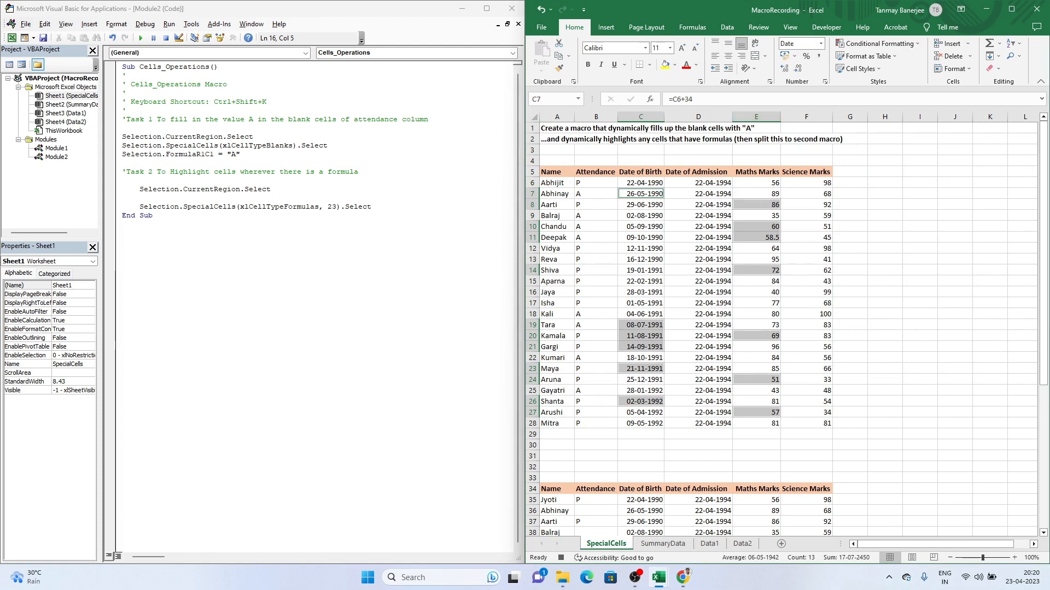
Add an empty line after the xlCellTypeFormulas statement and fill the selected formula cells with yellow
click(386, 207)
key(Return)
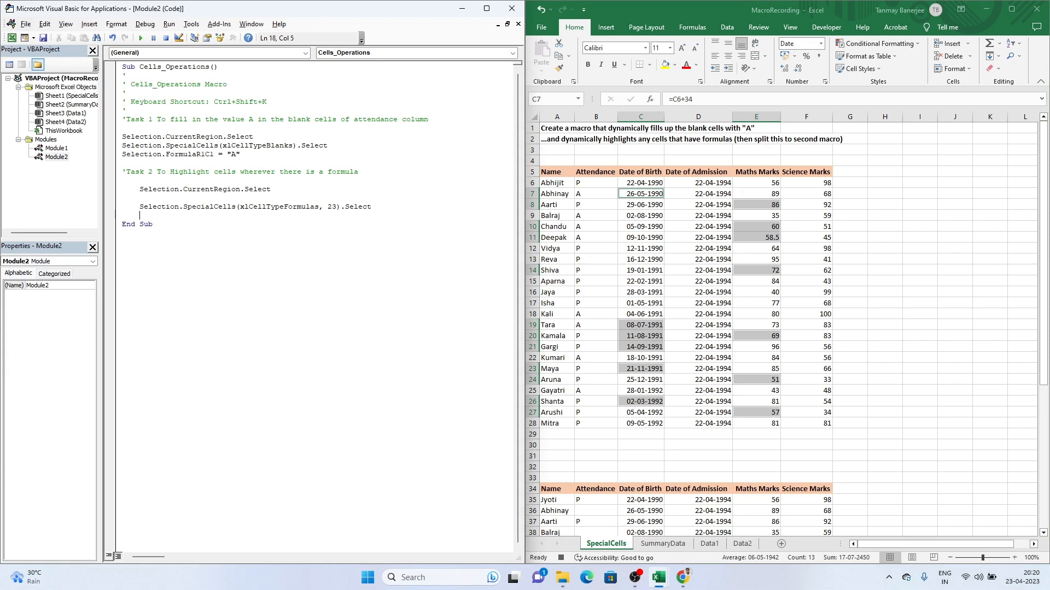
click(665, 72)
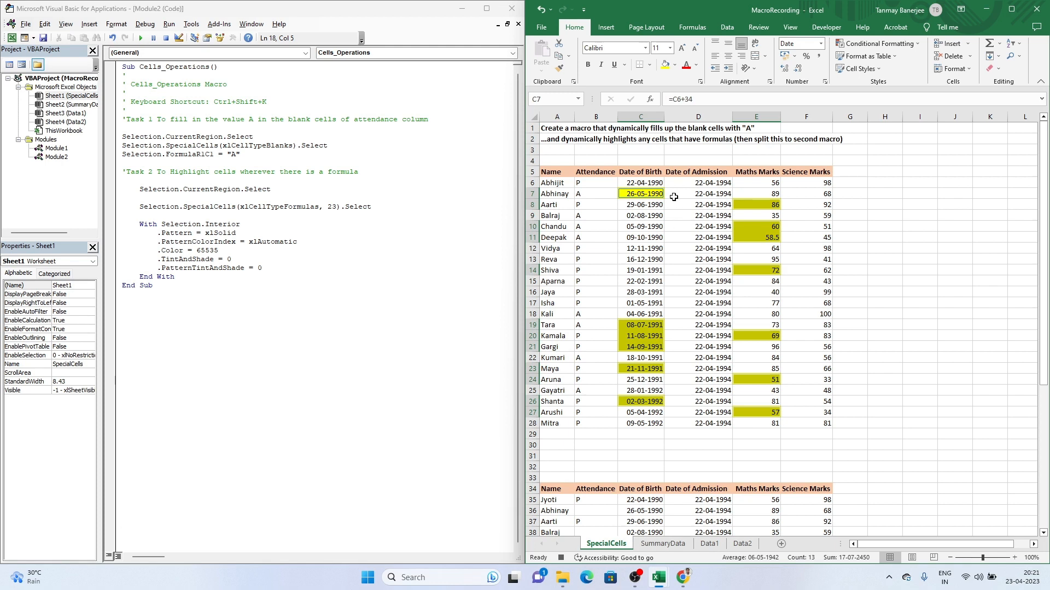
Stop recording the macro and close the VBA editor to work in a maximised workbook window
click(561, 557)
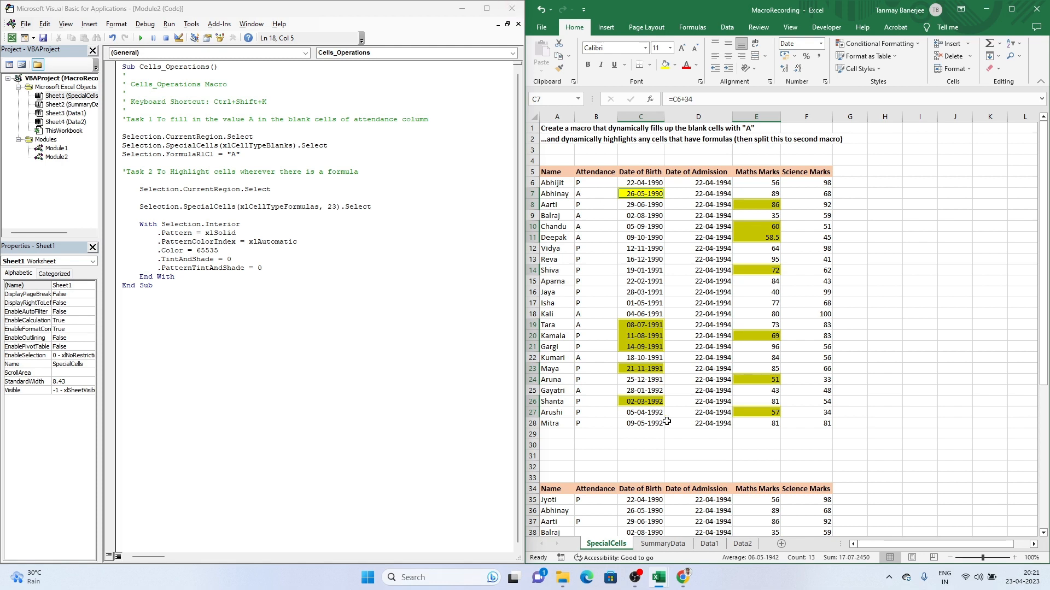
click(512, 10)
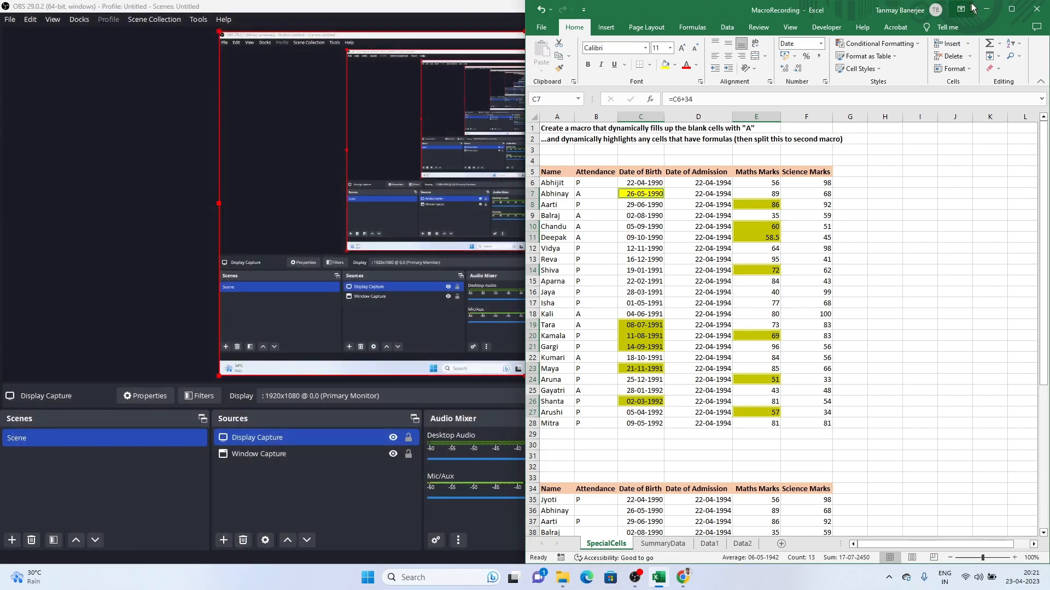
click(1010, 10)
Run the Cells_Operations macro on the second table, starting from its blank Attendance cell B36
scroll(335, 274, down, 5)
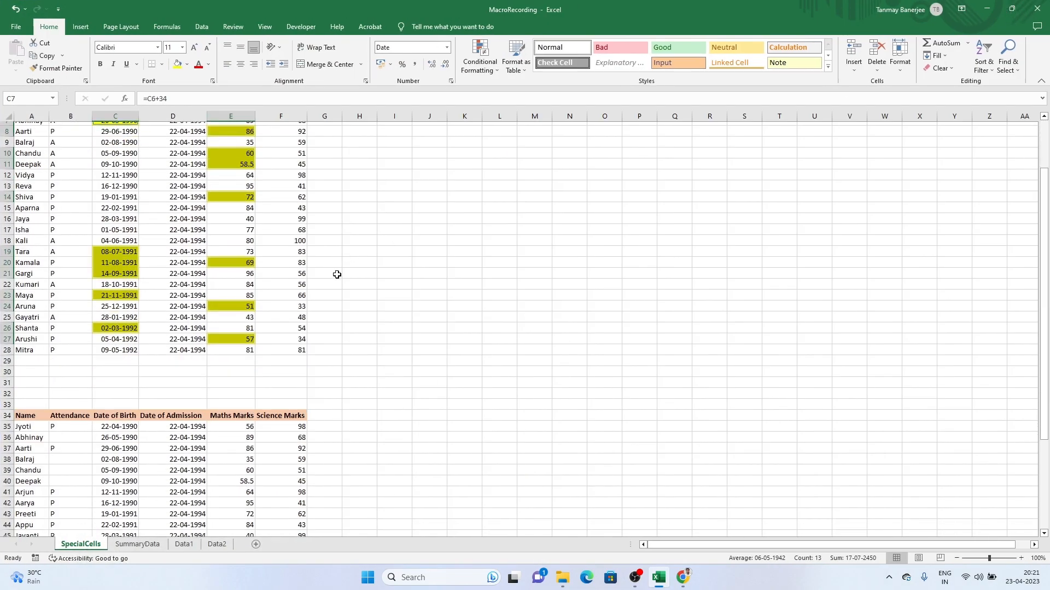
scroll(336, 275, down, 2)
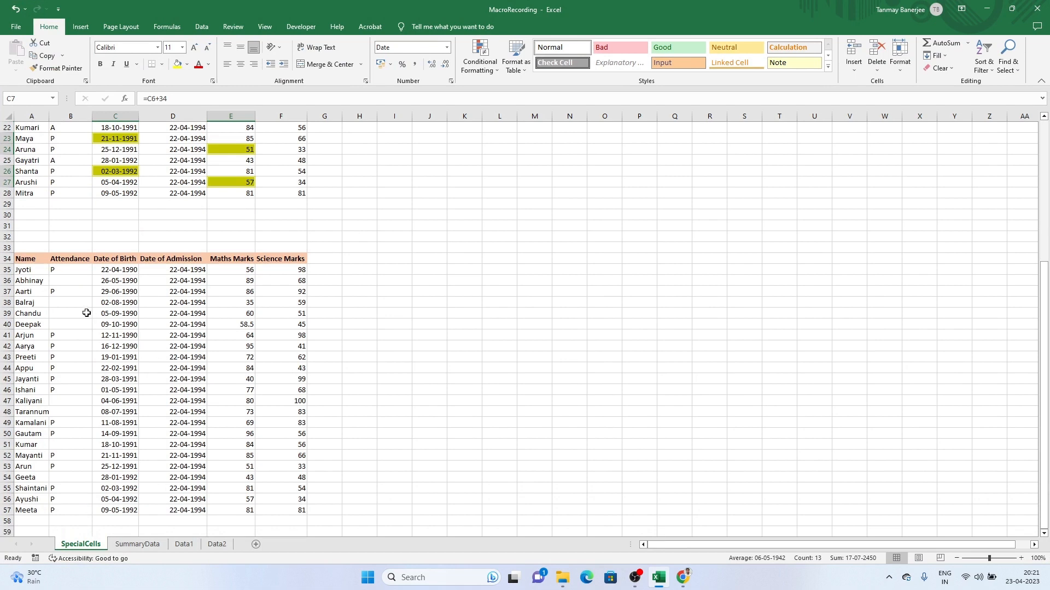
click(58, 282)
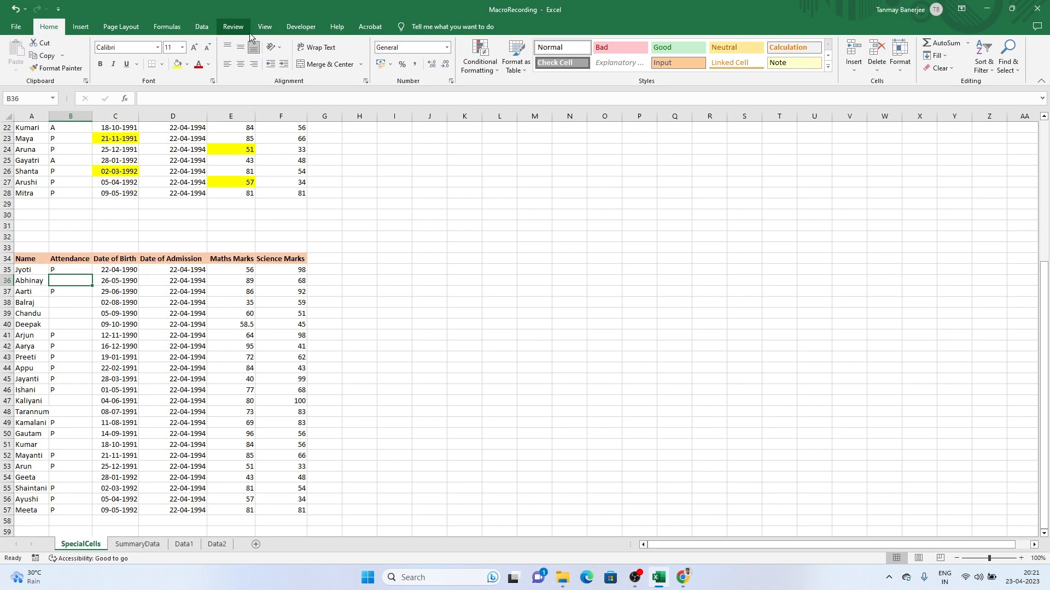
click(302, 27)
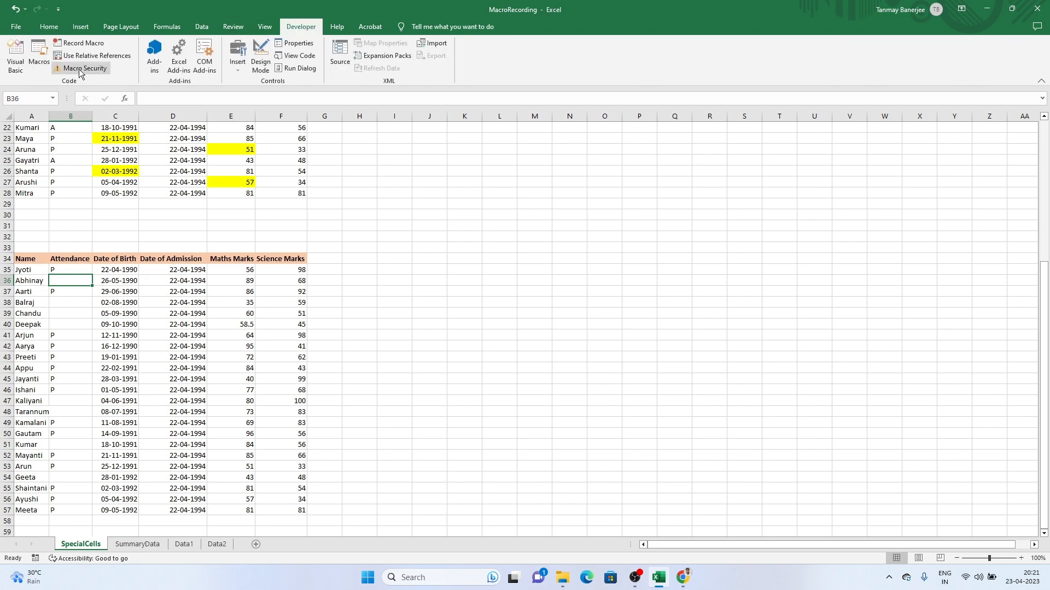
click(40, 61)
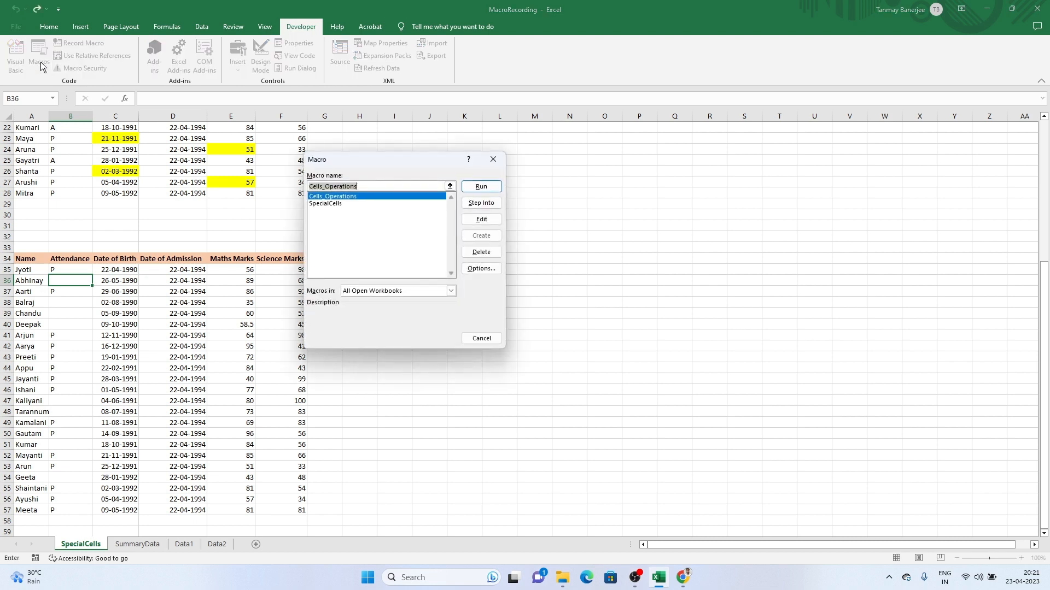
click(468, 186)
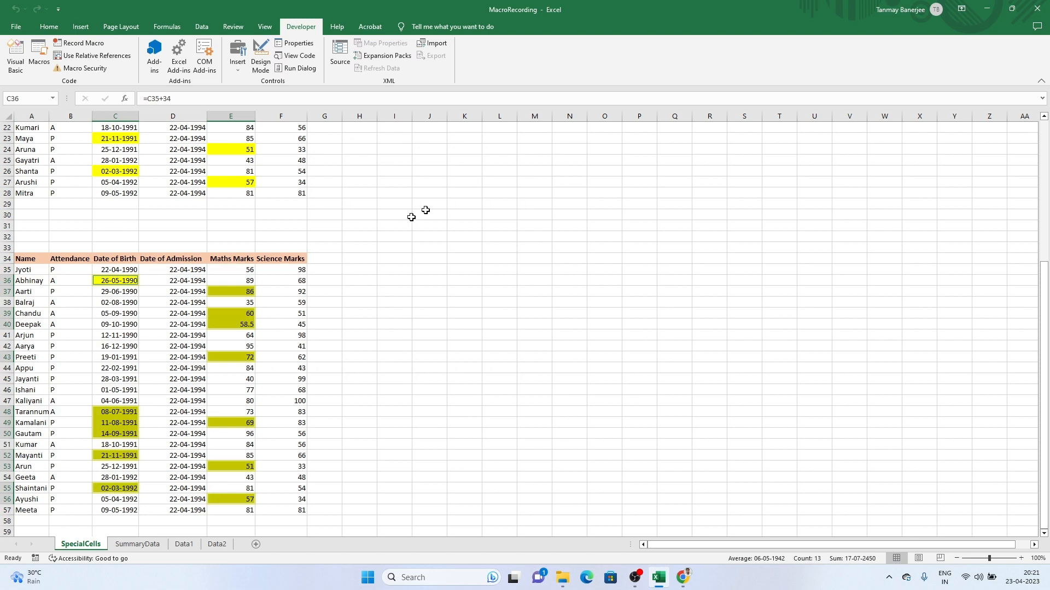